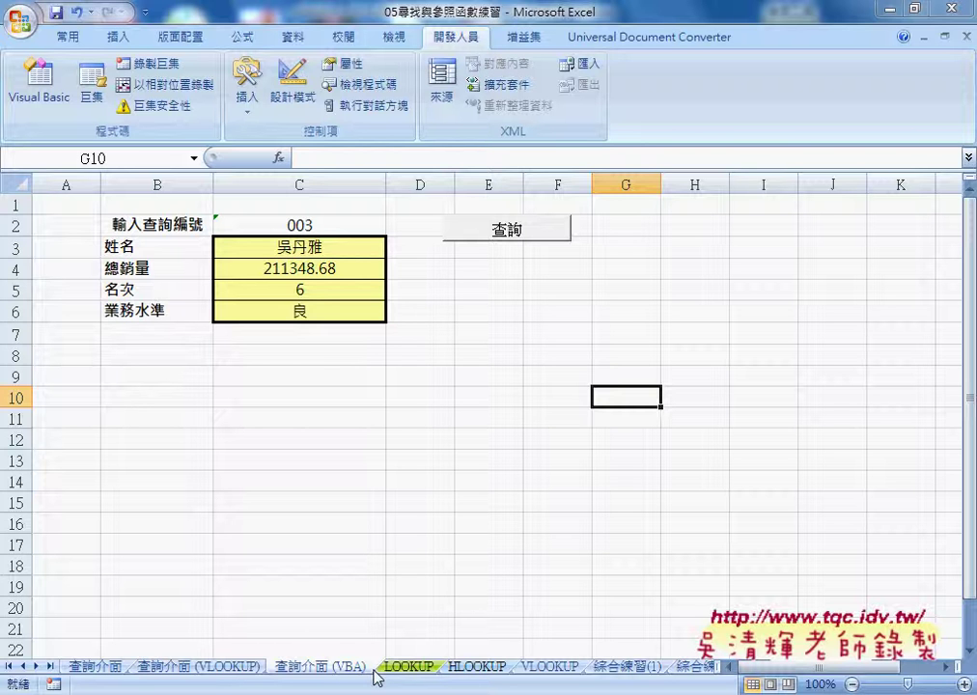
Pick ID 001 from the C2 dropdown on the 查詢介面 (VBA) sheet.
left_click(346, 224)
left_click(393, 228)
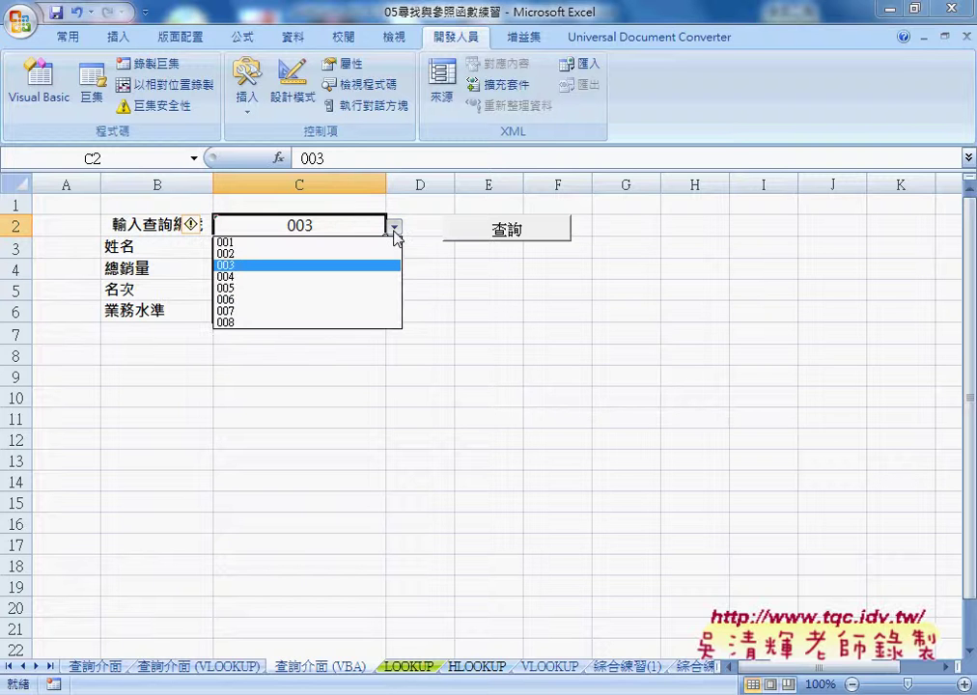
left_click(386, 242)
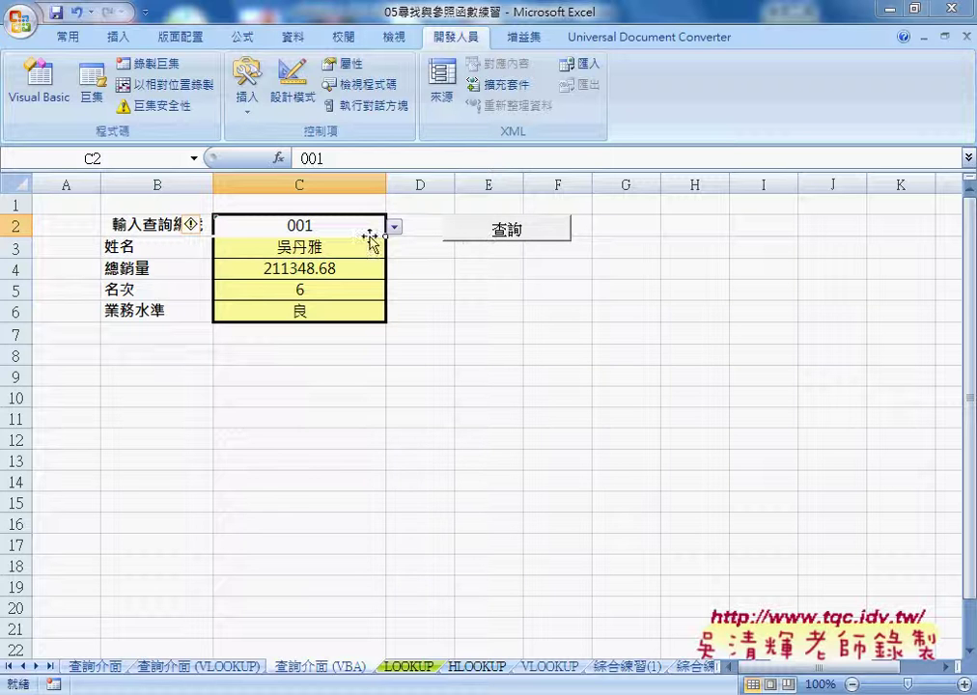
On the LOOKUP sheet, browse record rows 3–10 and the IDs 001, 002 and 003.
left_click(408, 666)
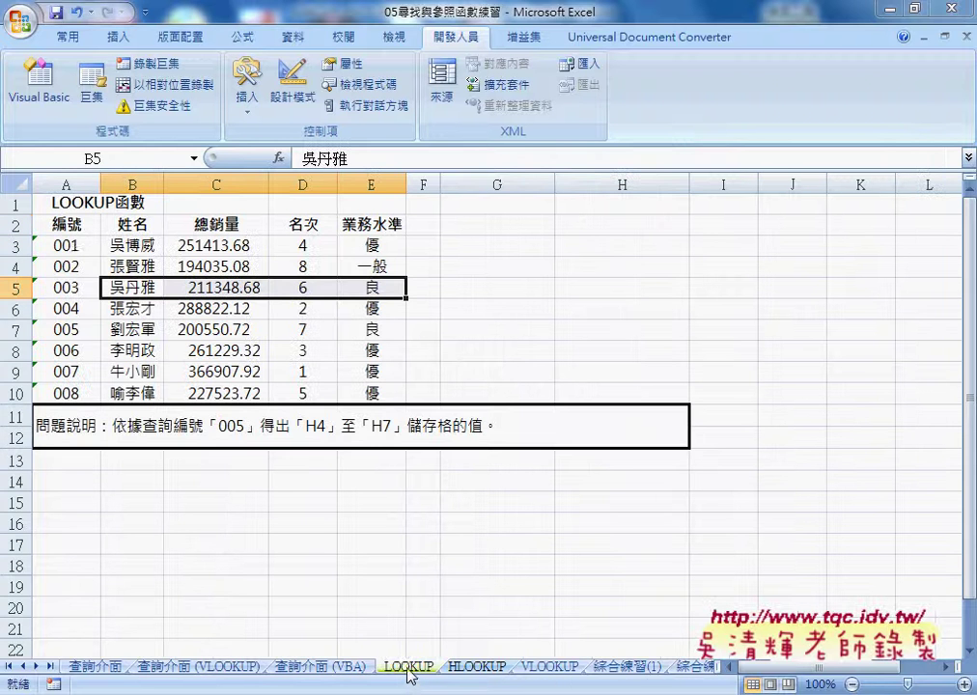
left_click(78, 245)
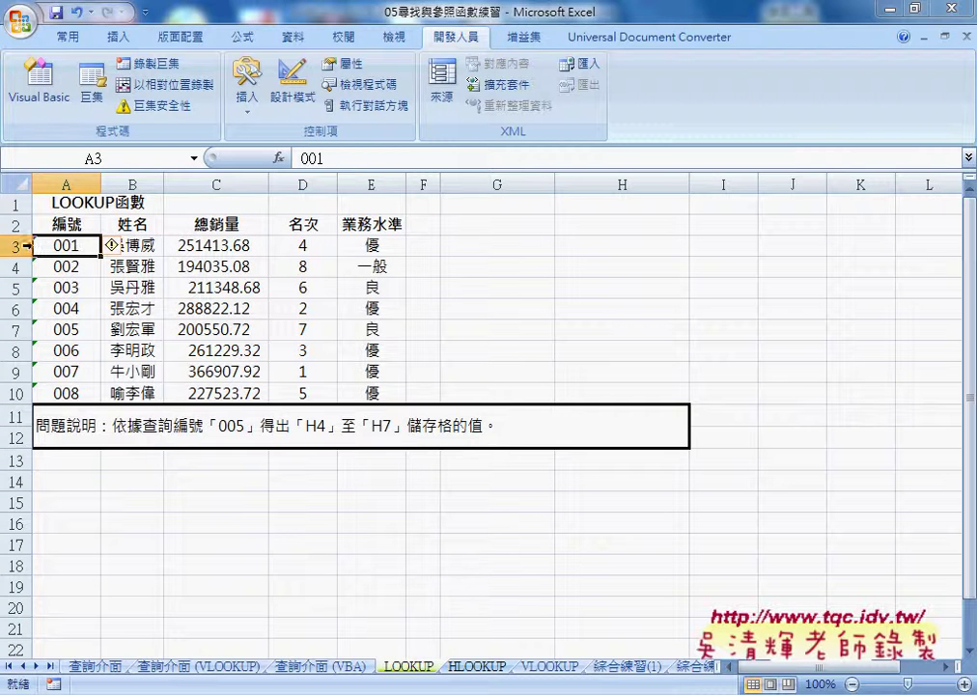
left_click_drag(13, 246, 13, 395)
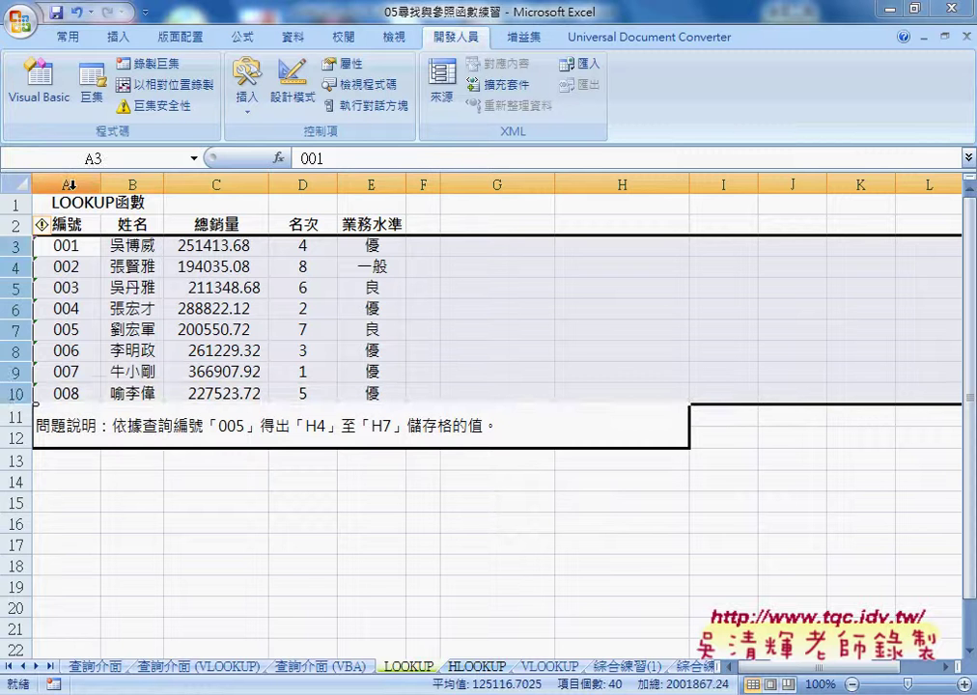
left_click(72, 246)
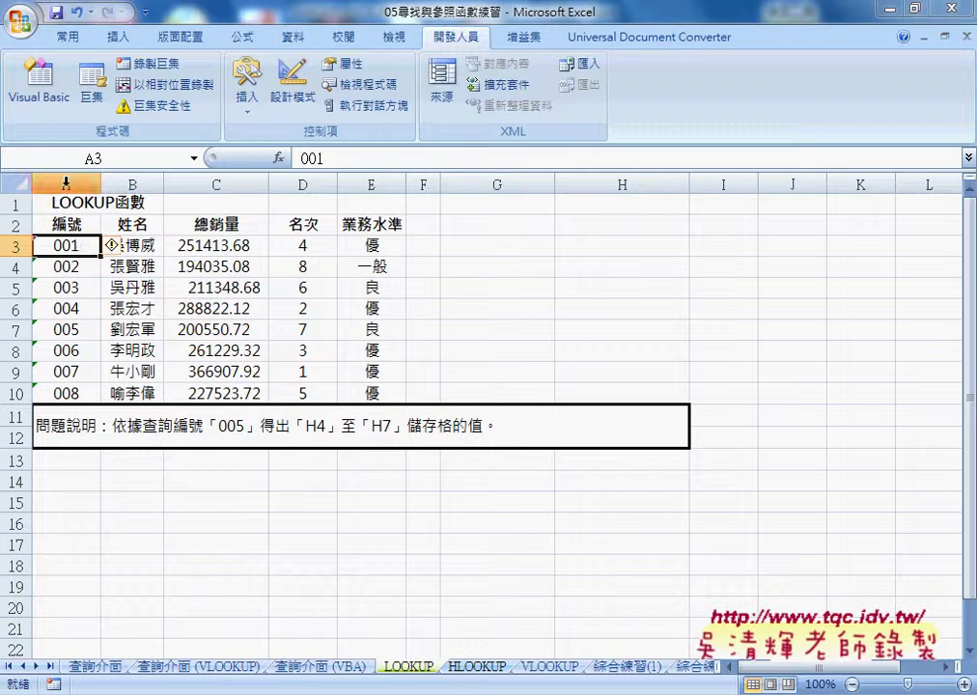
left_click(71, 265)
left_click(71, 286)
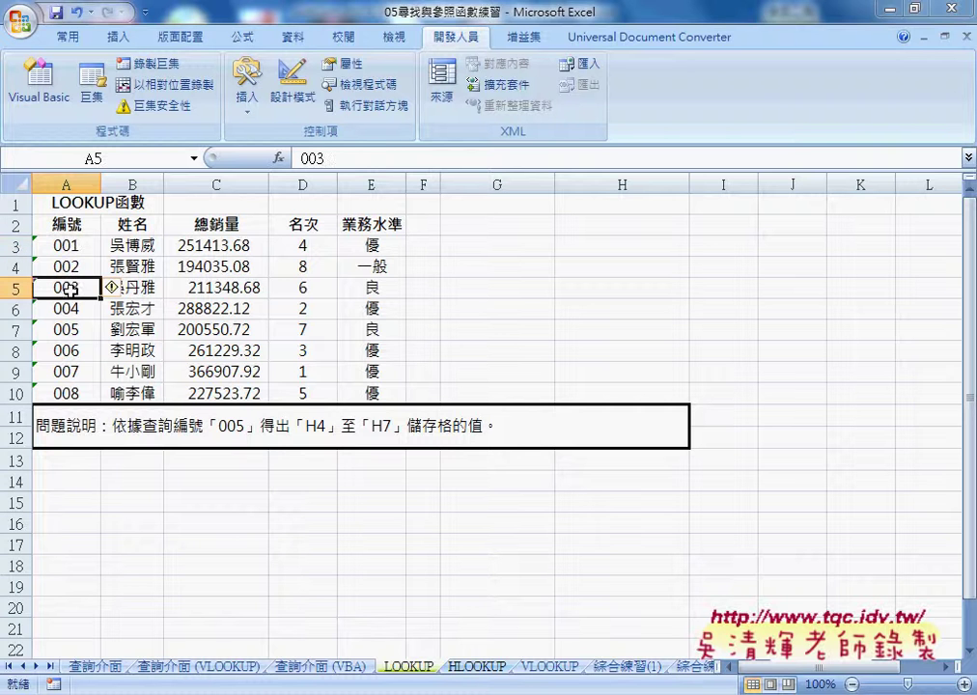
Set the C2 query ID on 查詢介面 (VBA) to 003.
left_click(328, 666)
left_click(394, 226)
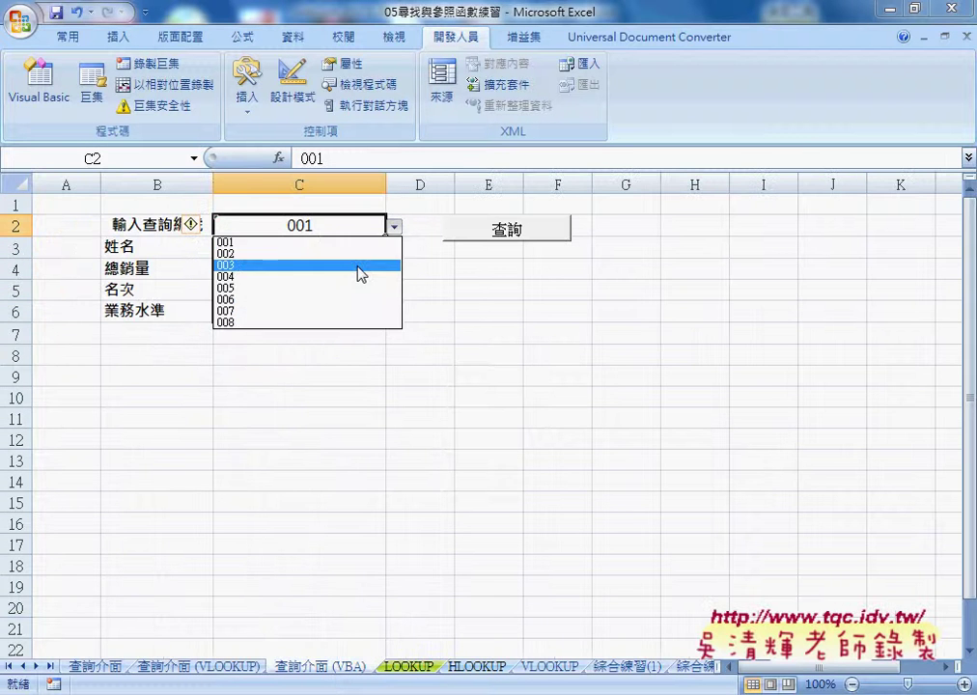
left_click(359, 266)
left_click(484, 232)
Verify ID 003's LOOKUP row: sales 211348.68, rank 6, level 良; return to the query sheet.
left_click(411, 666)
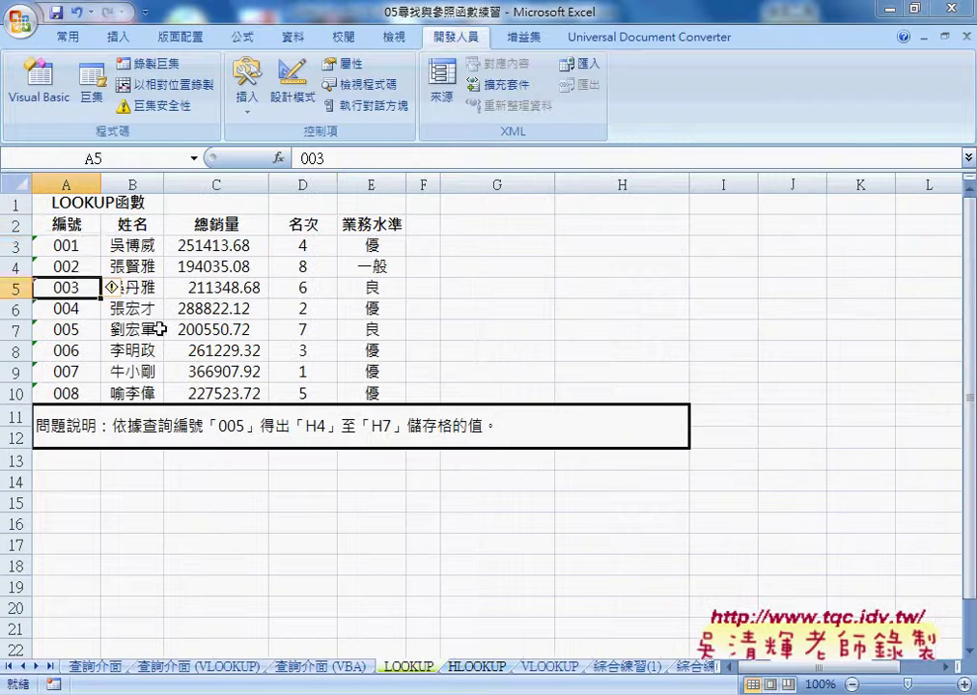
left_click(72, 245)
left_click(73, 266)
left_click(74, 288)
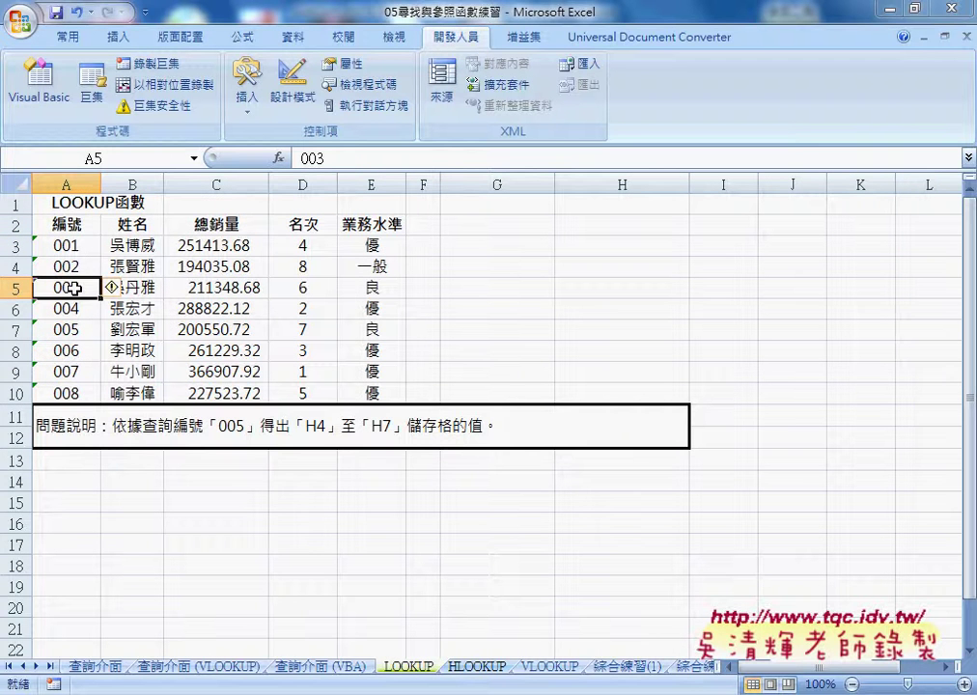
left_click(147, 287)
left_click(225, 287)
left_click(308, 290)
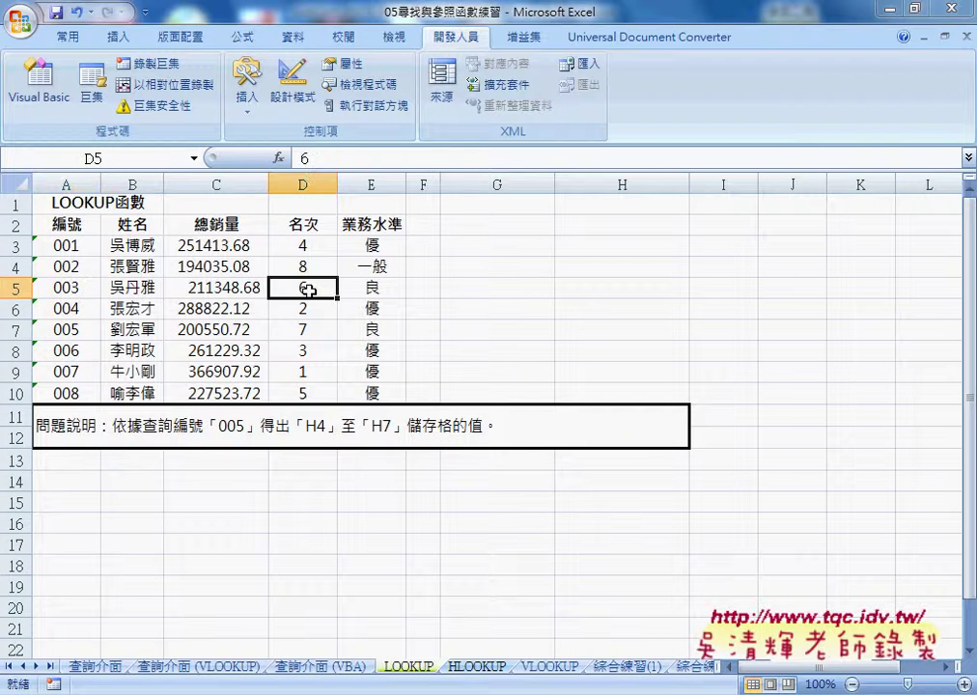
left_click(372, 286)
left_click(319, 666)
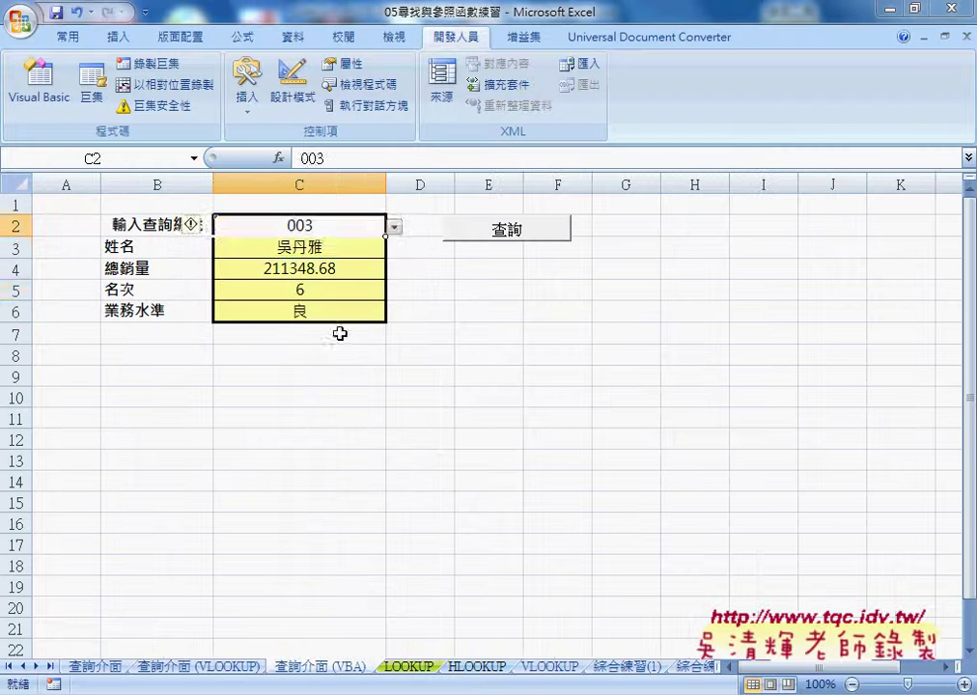
left_click(299, 248)
left_click(305, 270)
left_click(312, 312)
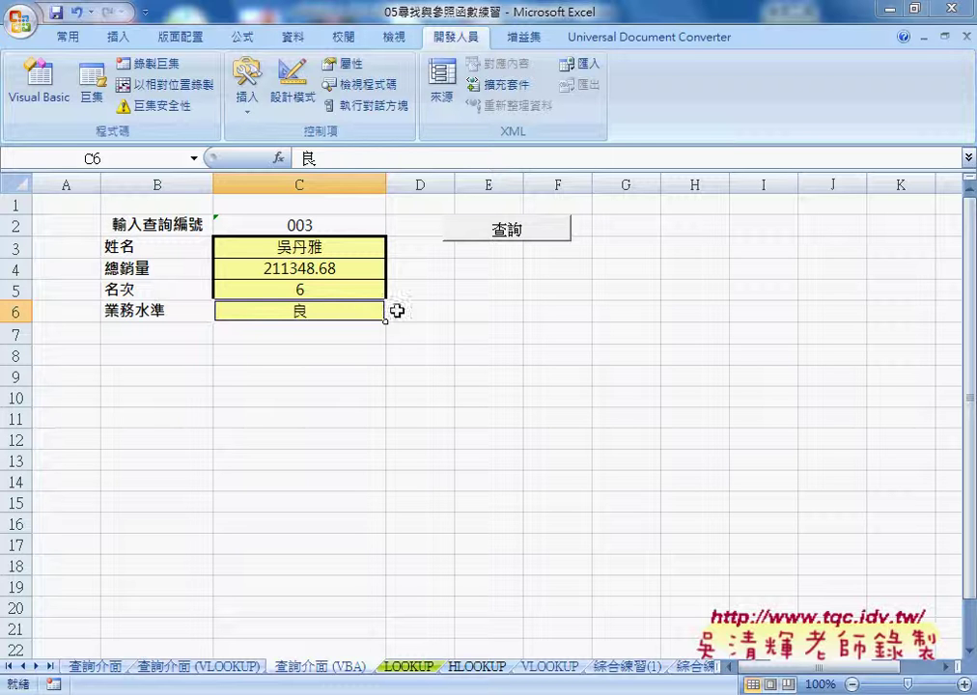
left_click(491, 234)
left_click(328, 225)
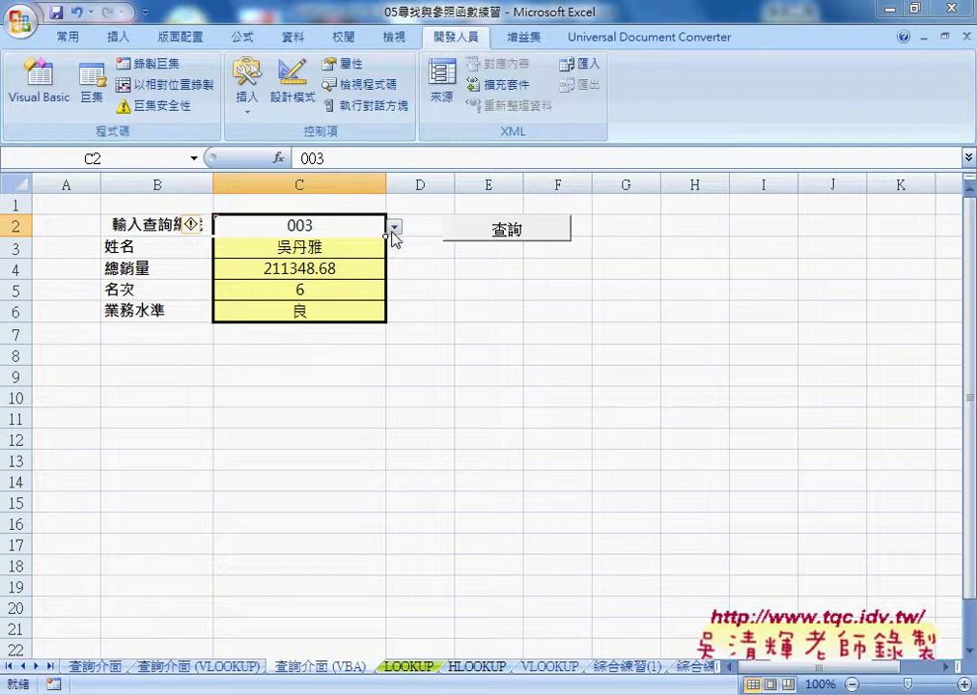
left_click(394, 227)
left_click(379, 279)
left_click(497, 235)
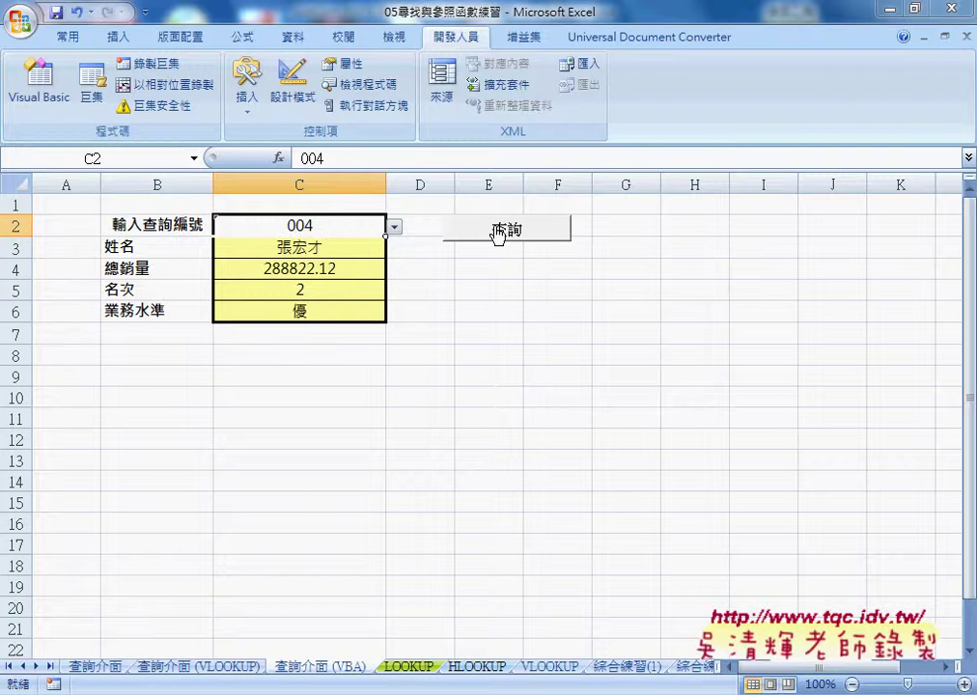
left_click(394, 227)
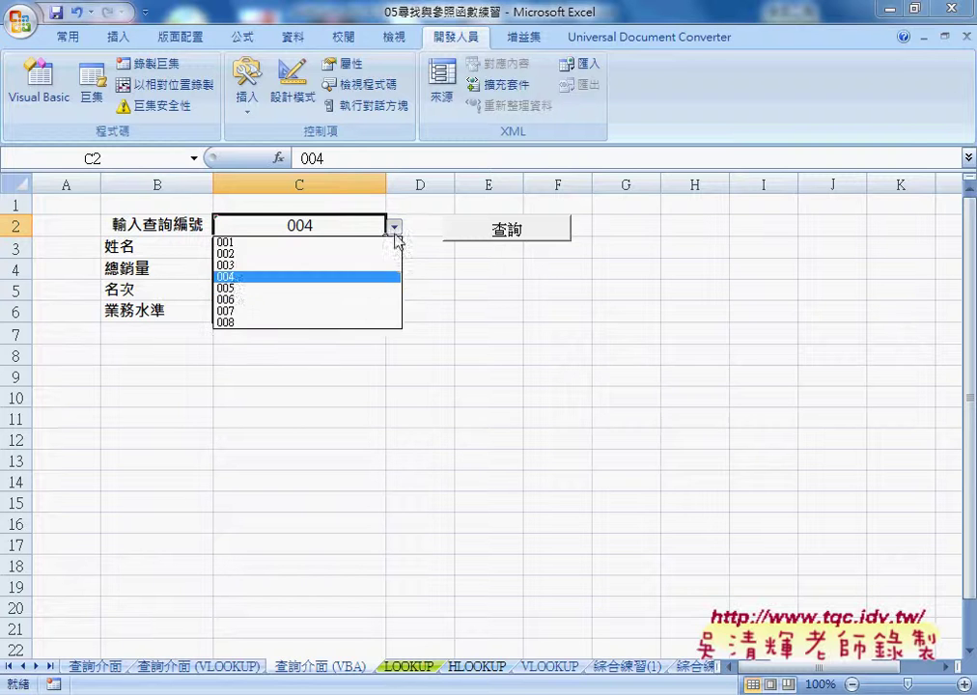
left_click(371, 299)
left_click(506, 233)
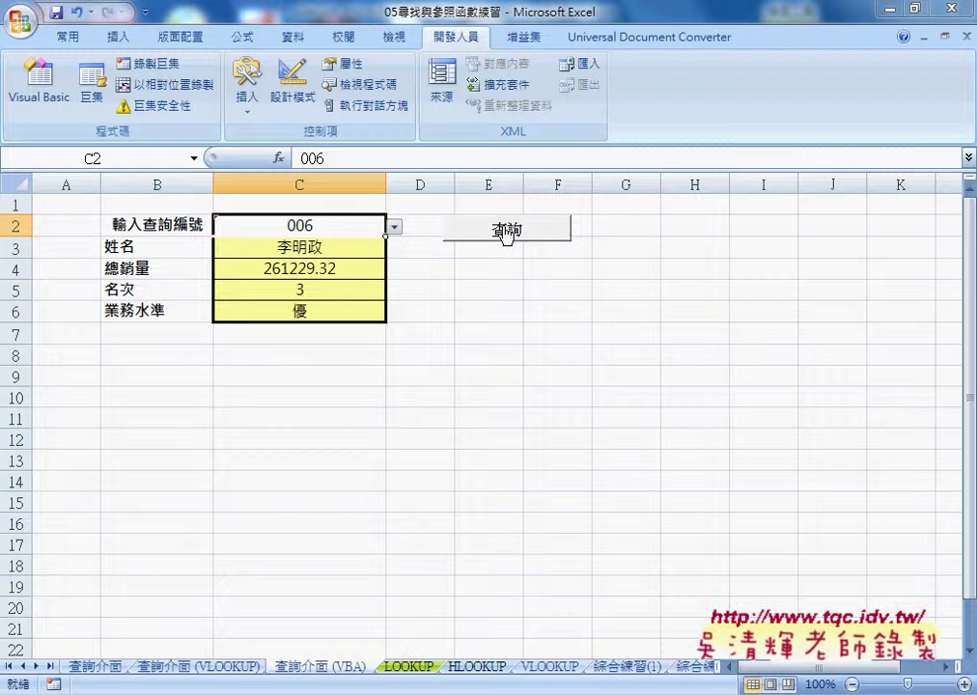
left_click(395, 229)
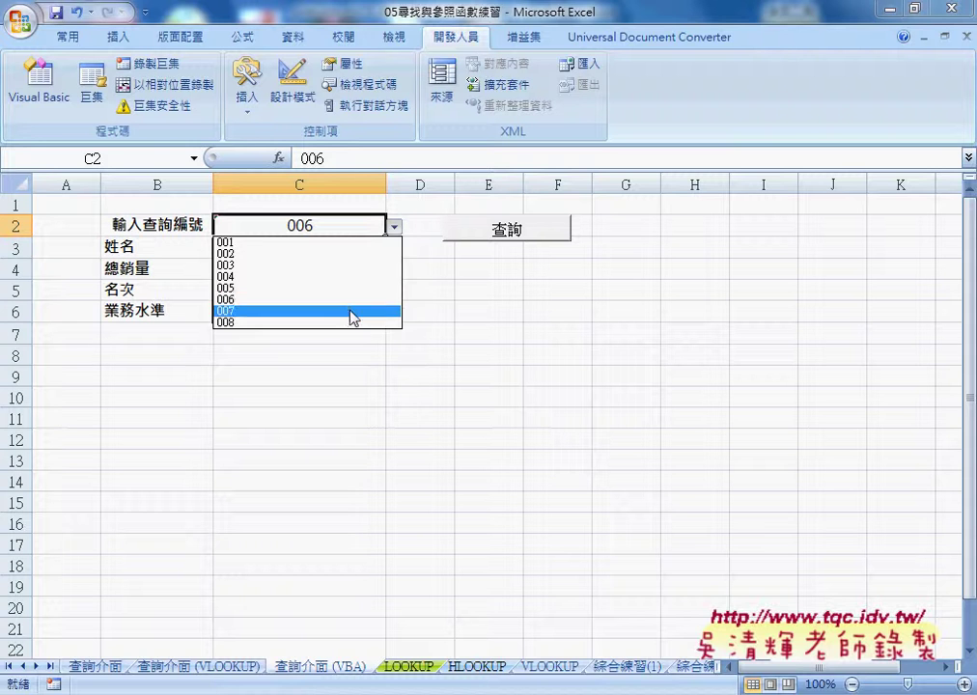
left_click(351, 315)
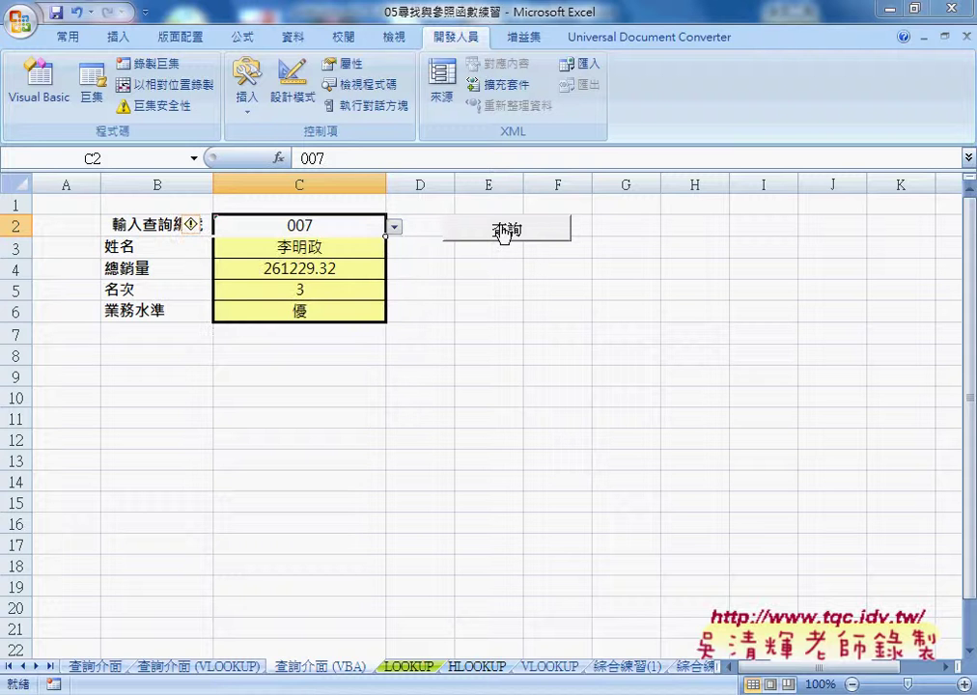
left_click(395, 227)
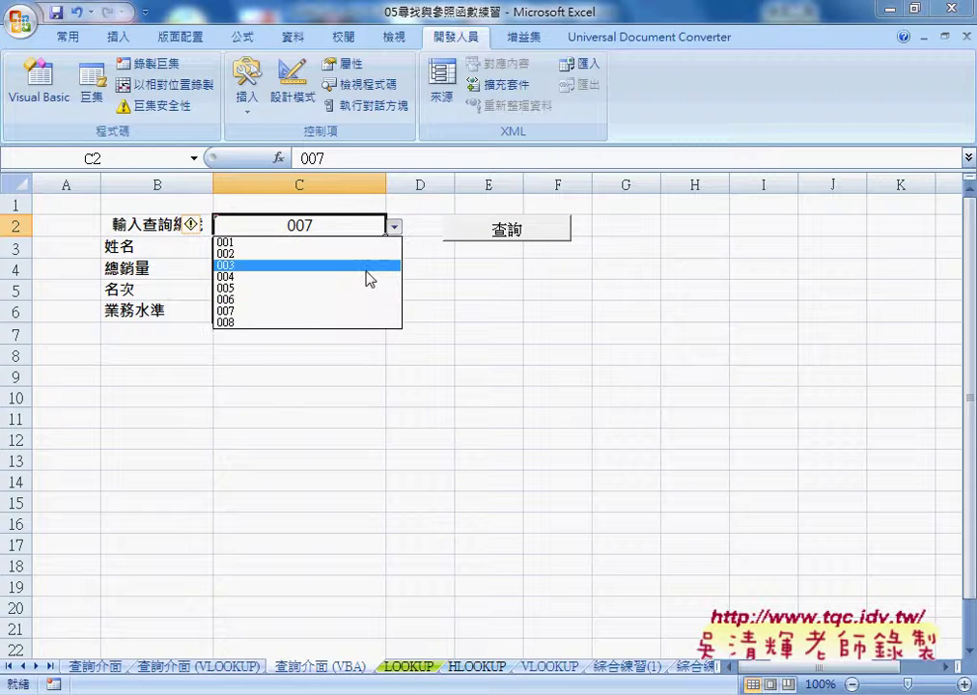
left_click(365, 289)
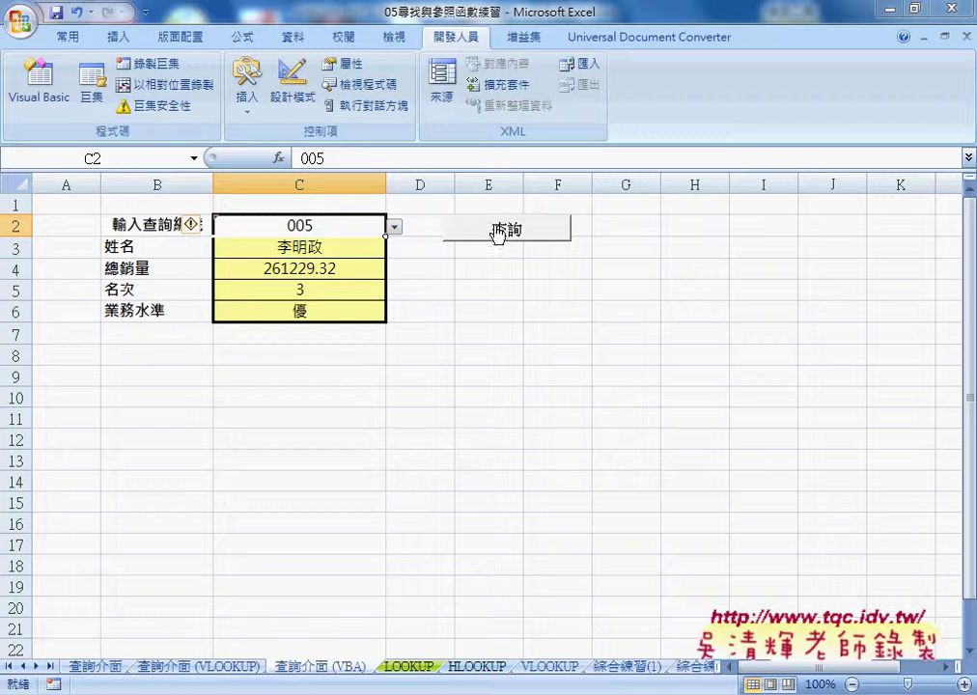
left_click(396, 230)
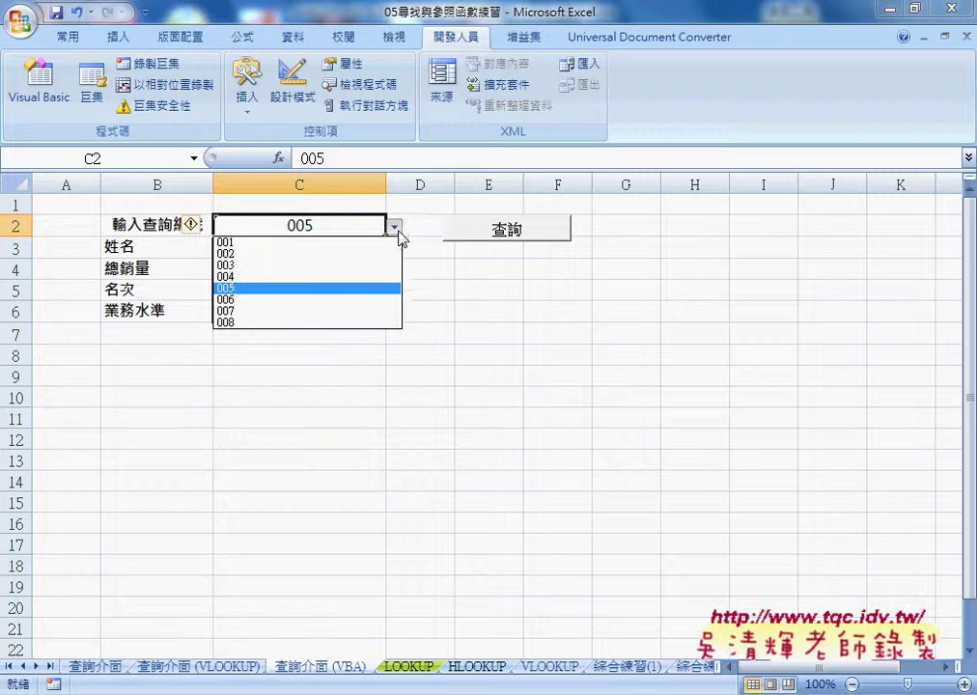
left_click(373, 288)
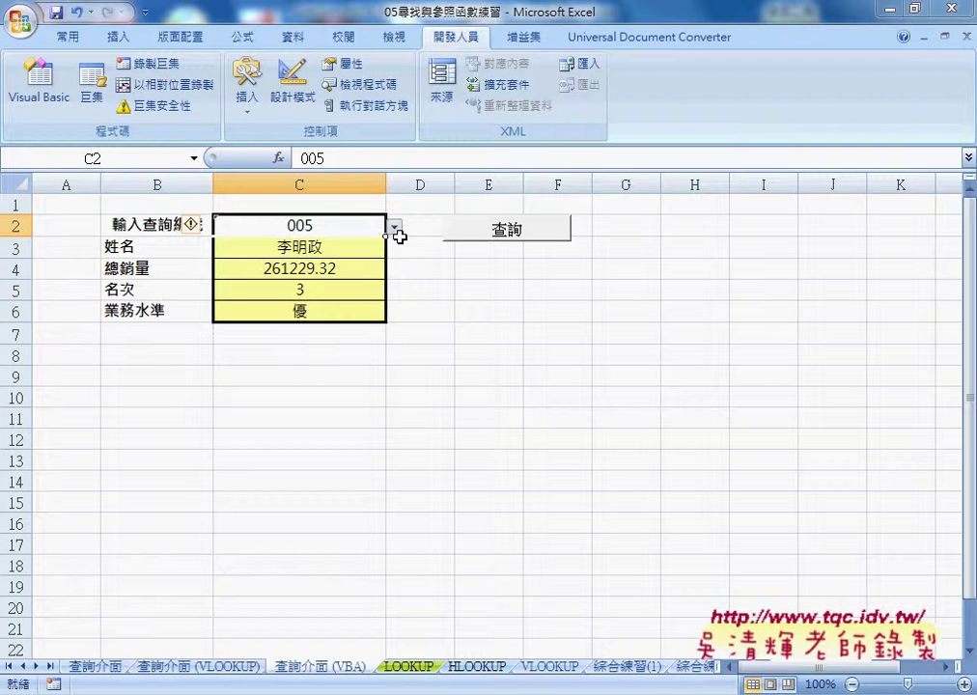
left_click(322, 247)
left_click(327, 285)
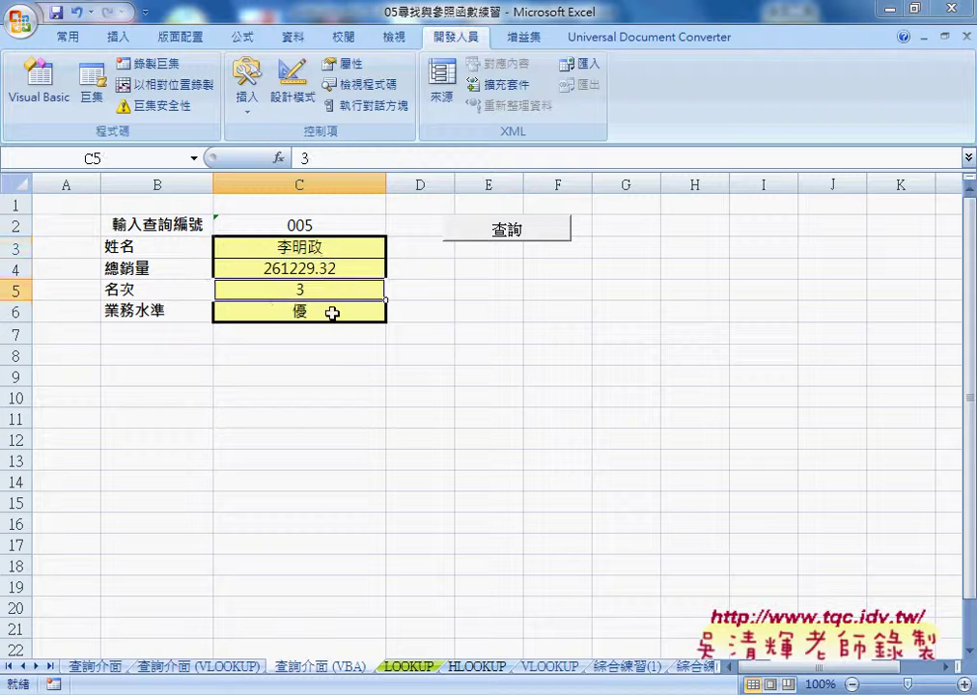
left_click_drag(331, 312, 330, 253)
left_click(322, 225)
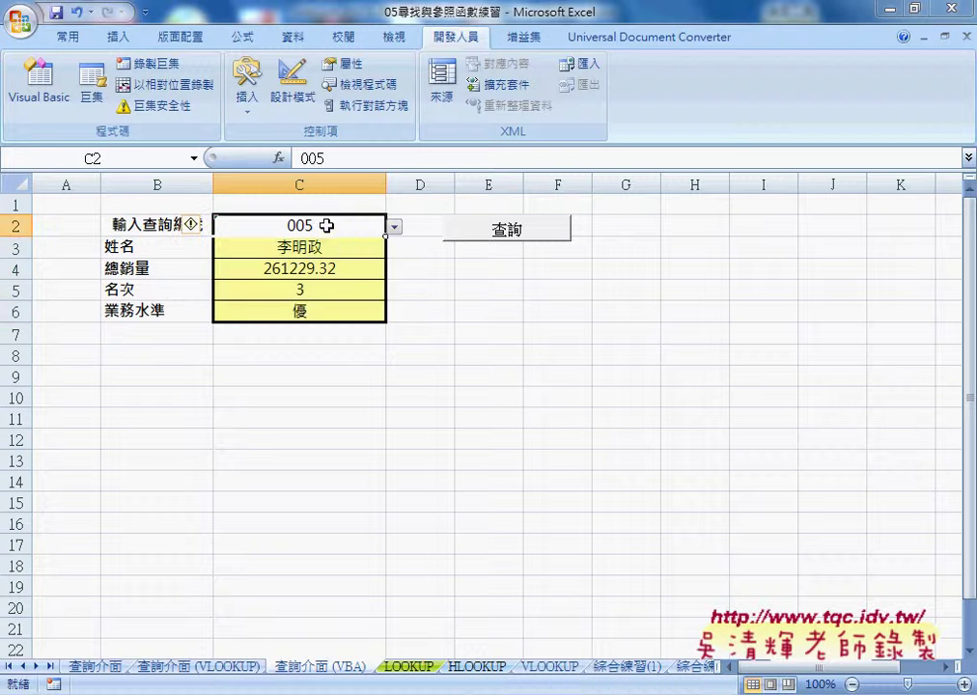
left_click(489, 226)
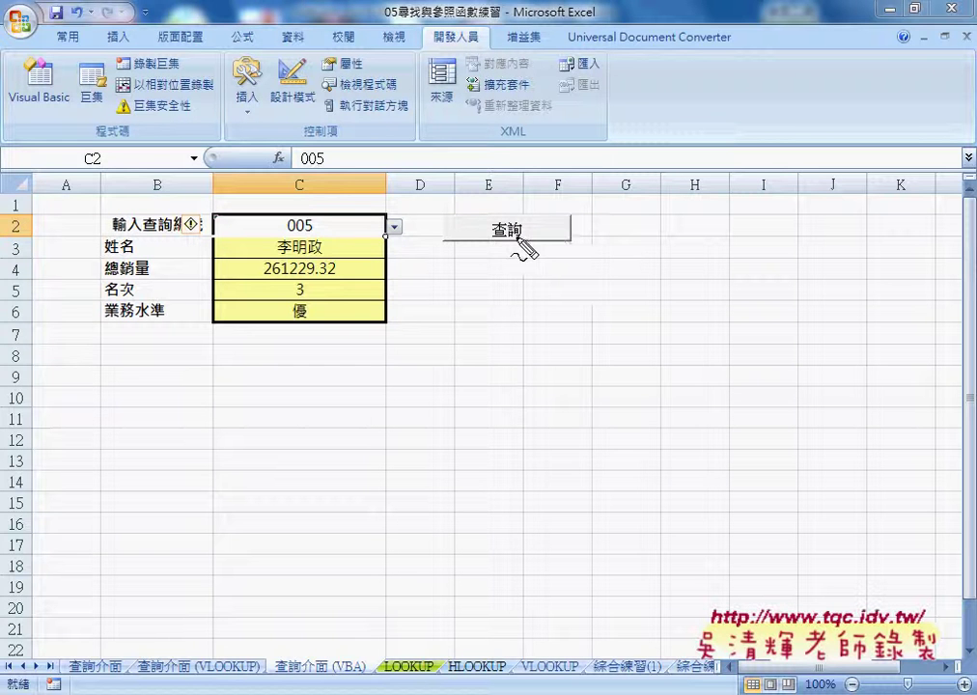
mouse_move(545, 239)
left_mouse_down()
mouse_move(521, 219)
mouse_move(557, 242)
left_mouse_up()
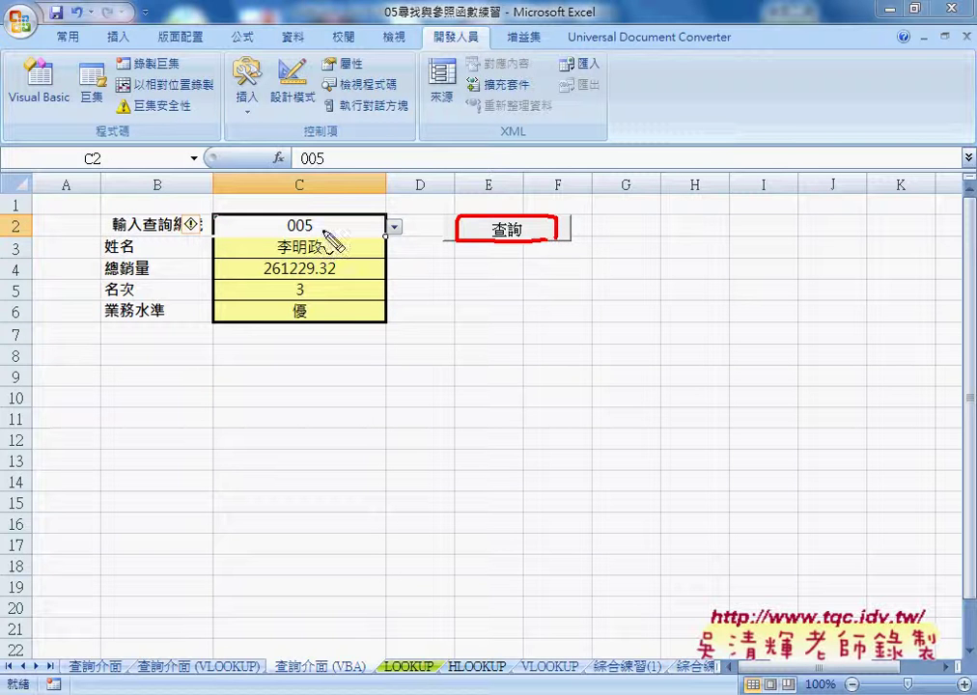
left_click_drag(315, 218, 319, 229)
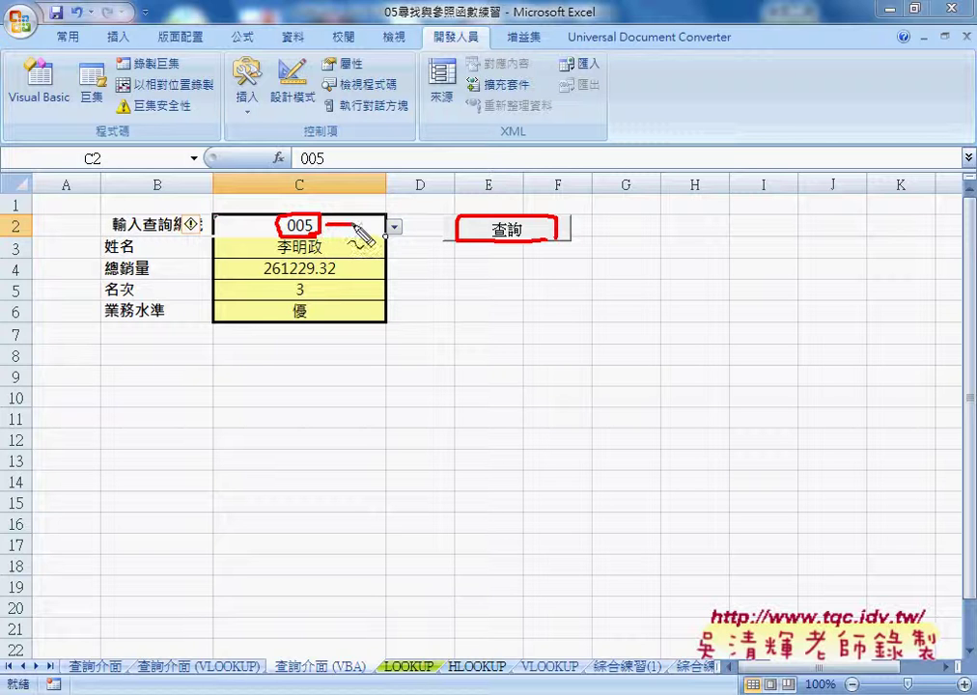
left_click_drag(323, 225, 386, 236)
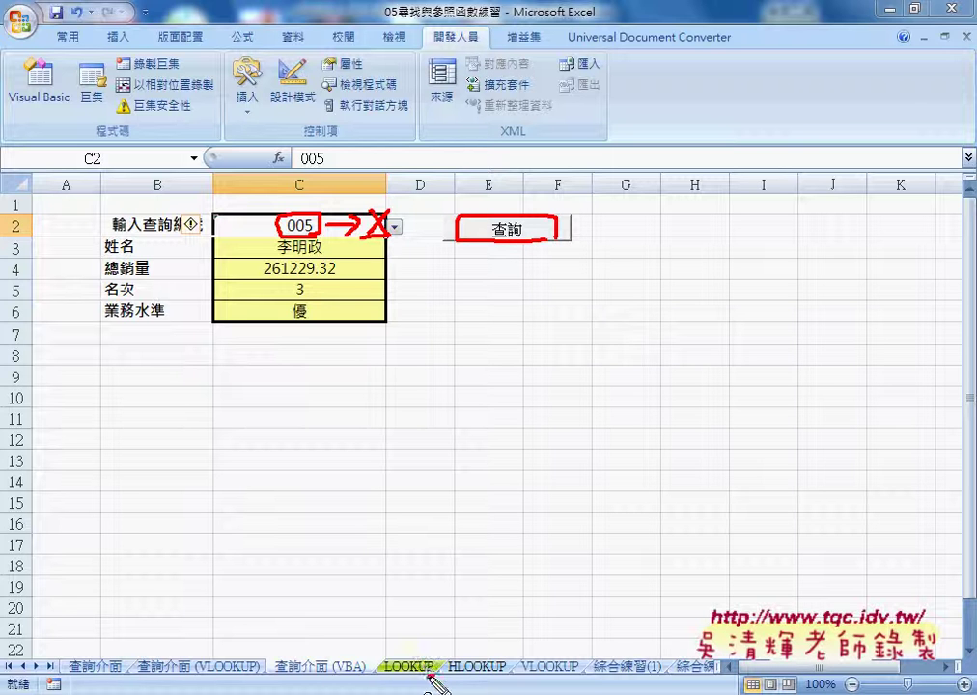
mouse_move(436, 679)
left_mouse_down()
mouse_move(388, 676)
mouse_move(441, 668)
left_mouse_up()
mouse_move(499, 260)
left_mouse_down()
mouse_move(462, 375)
mouse_move(407, 656)
left_mouse_up()
left_click_drag(431, 618, 409, 656)
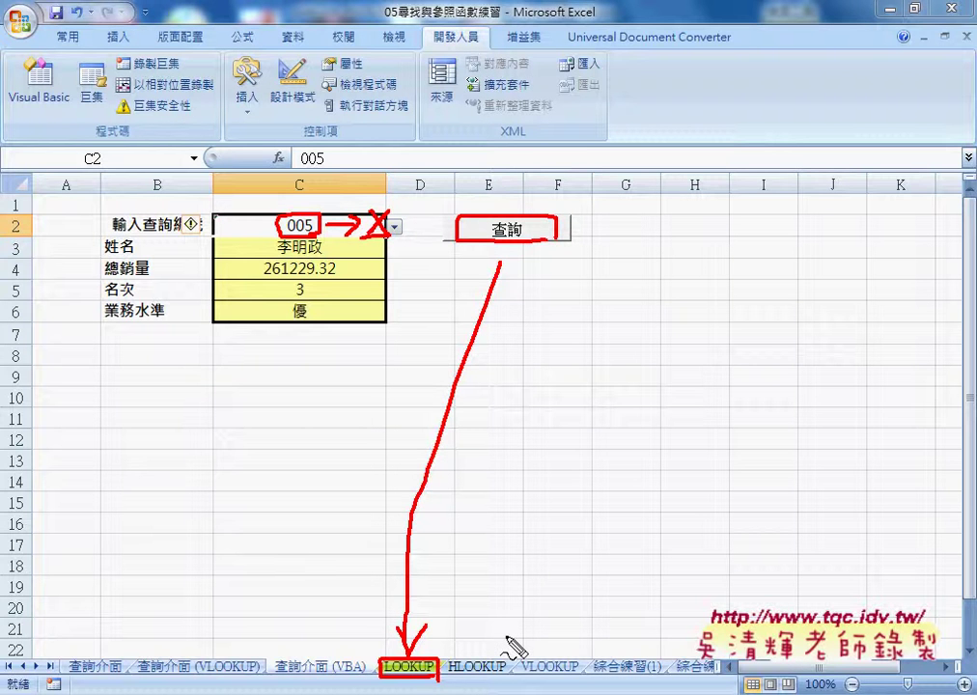
key("Escape")
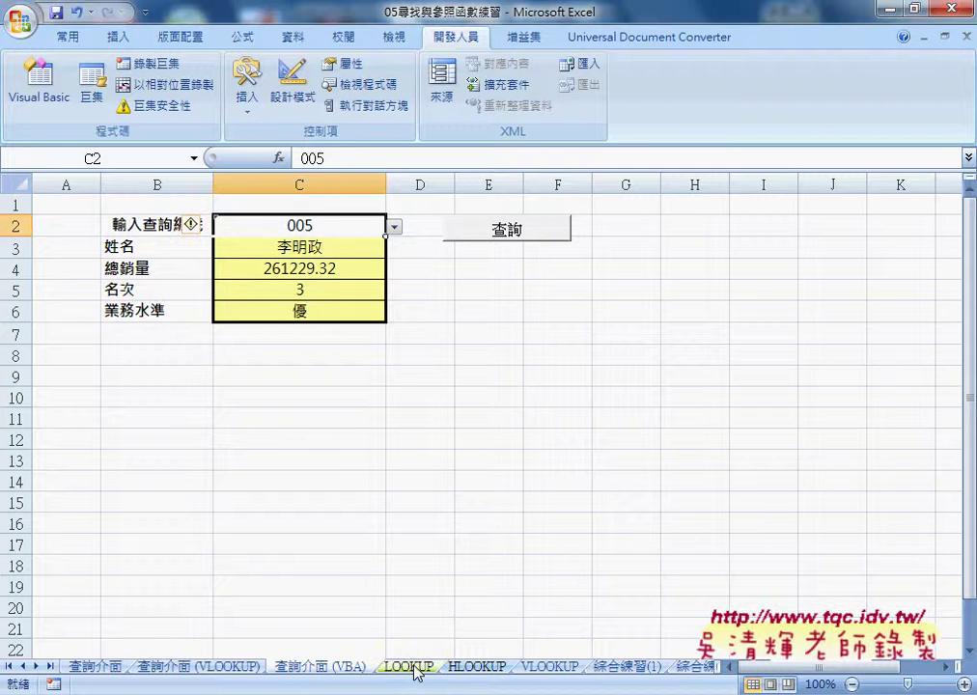
On the LOOKUP sheet, step through ID 001's row 3: name, sales, rank and level 優.
left_click(410, 666)
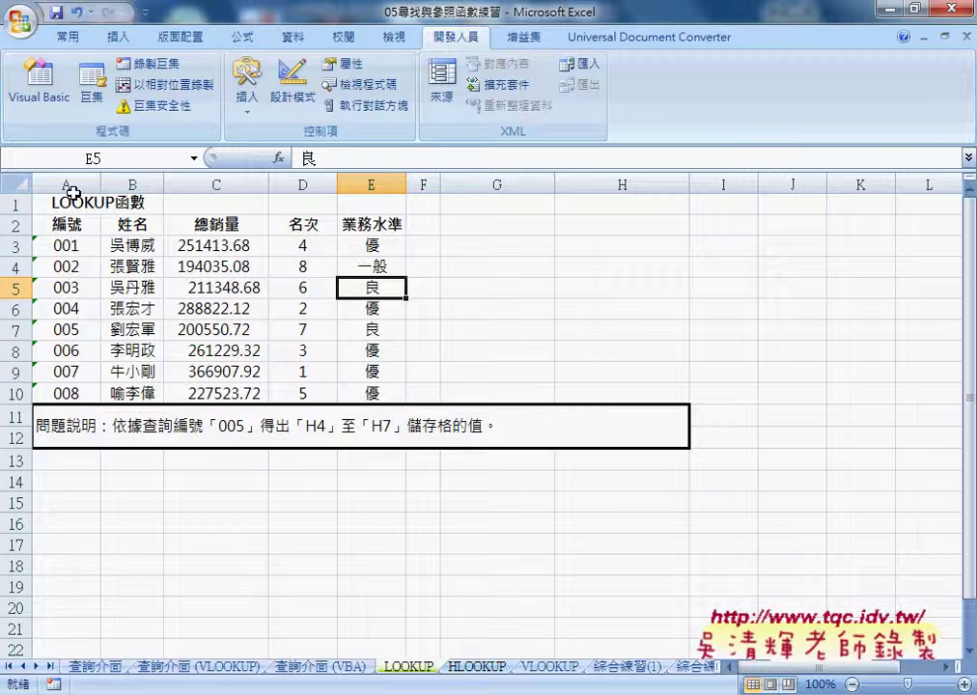
left_click(75, 250)
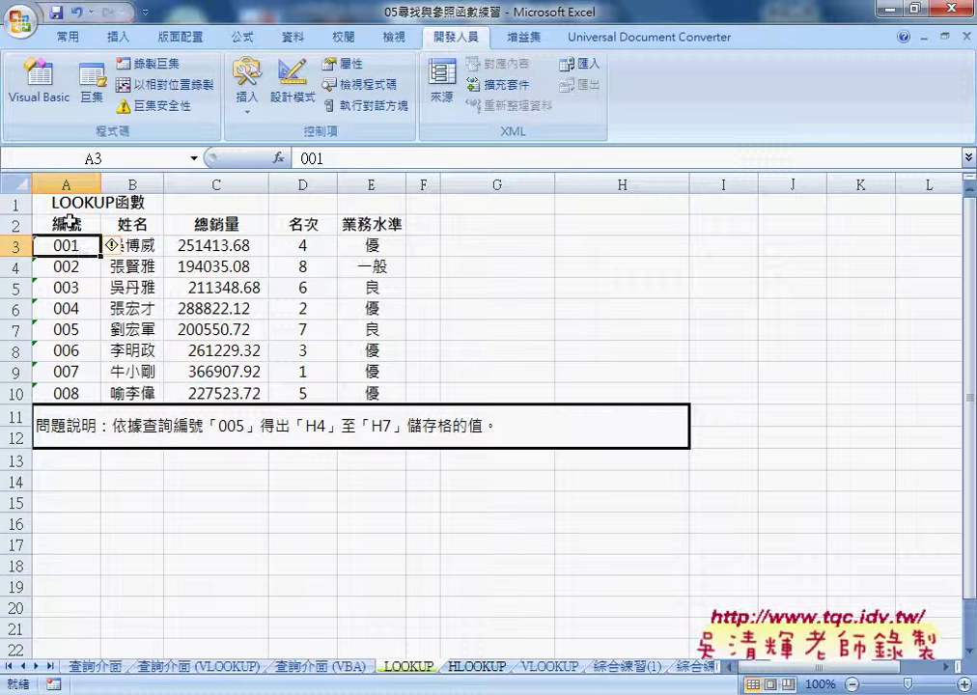
left_click(150, 247)
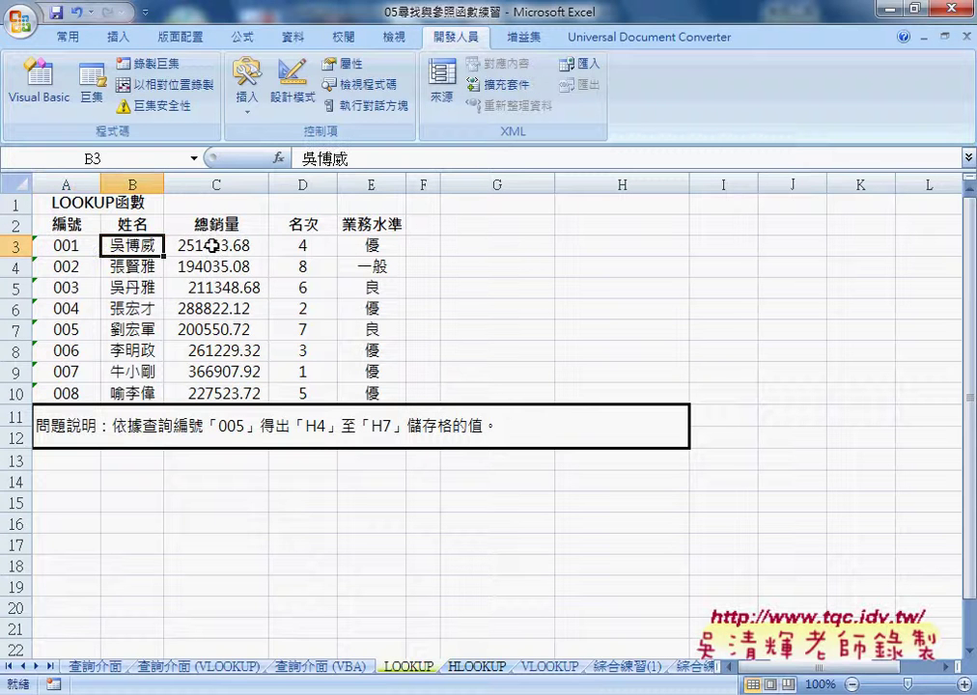
left_click(212, 246)
left_click(301, 247)
left_click(368, 247)
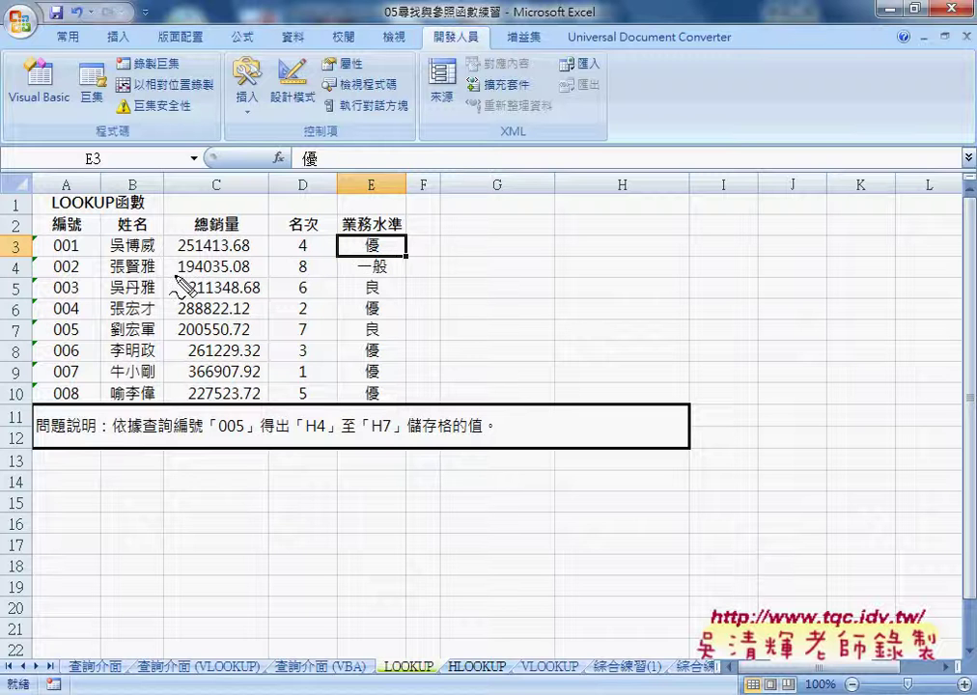
Circle ID 001's name, sales, rank and level with pen ink, then clear it.
left_click_drag(155, 236, 243, 253)
left_click_drag(314, 232, 305, 253)
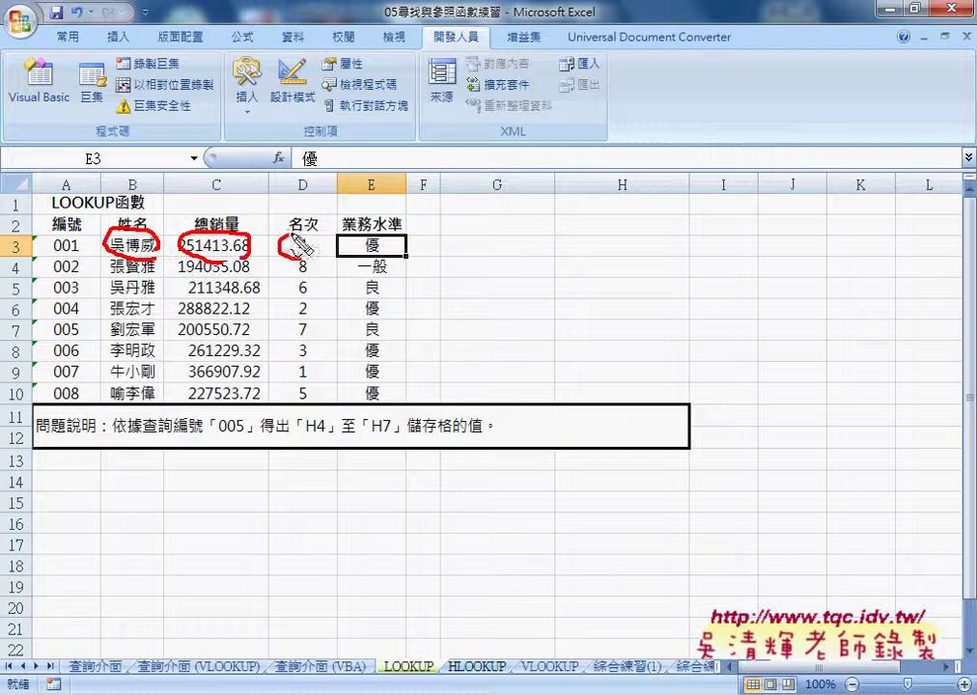
left_click_drag(370, 235, 388, 247)
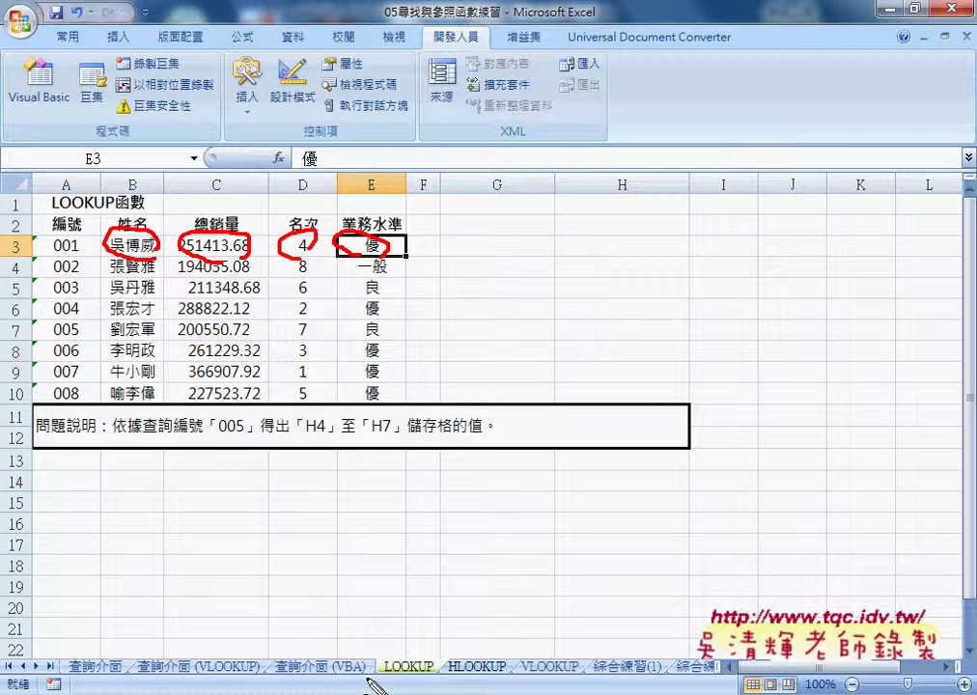
left_click_drag(359, 679, 372, 675)
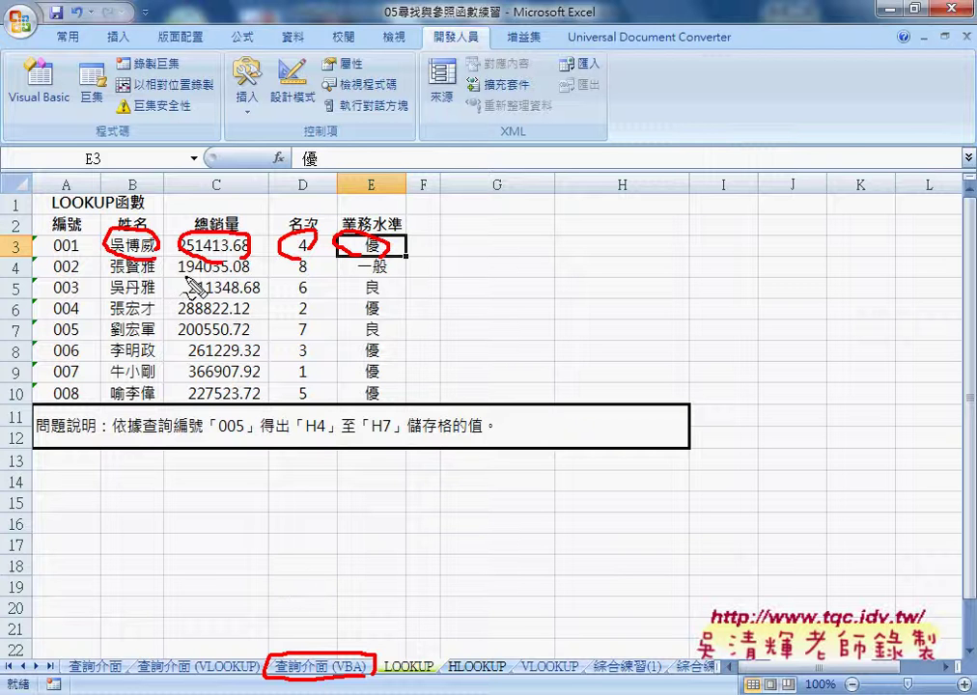
key("Escape")
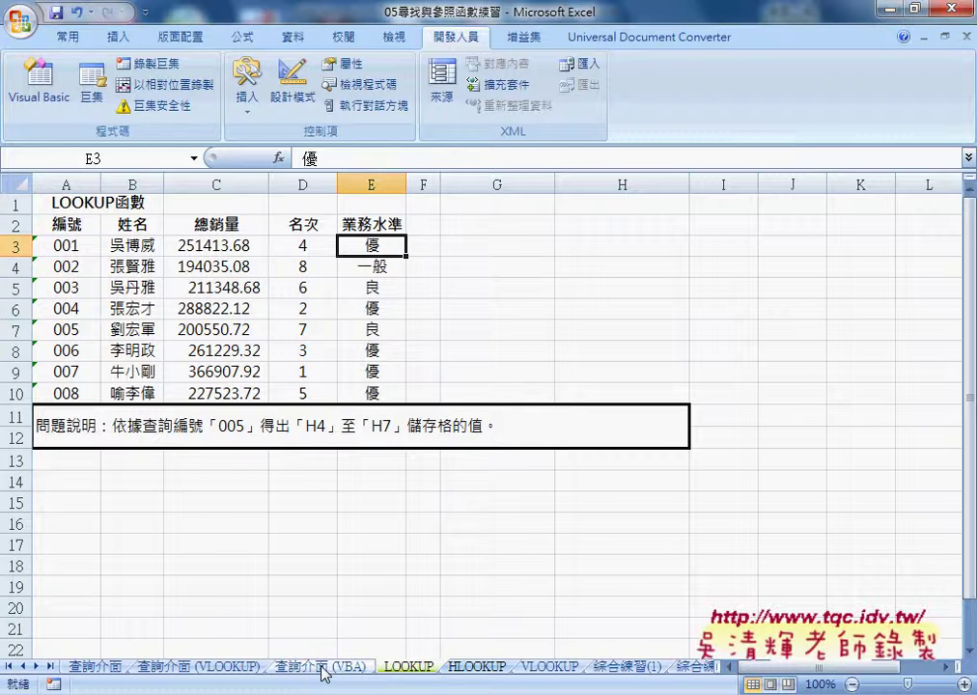
On the 查詢介面 (VBA) sheet, step through the result cells C3 to C6.
left_click(356, 672)
left_click(328, 248)
left_click(323, 268)
left_click(323, 289)
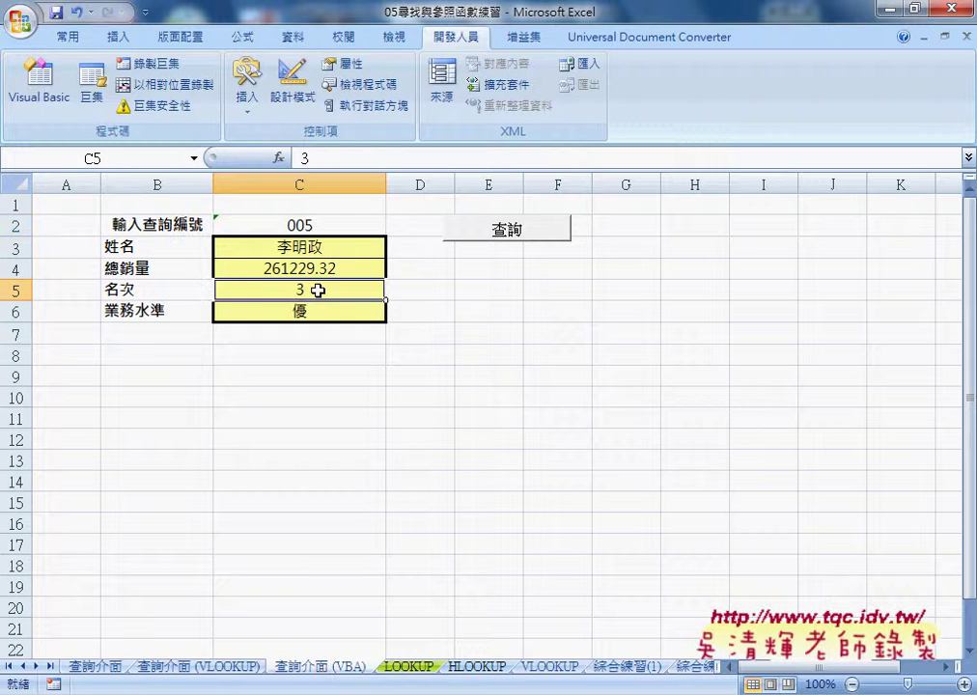
left_click(318, 312)
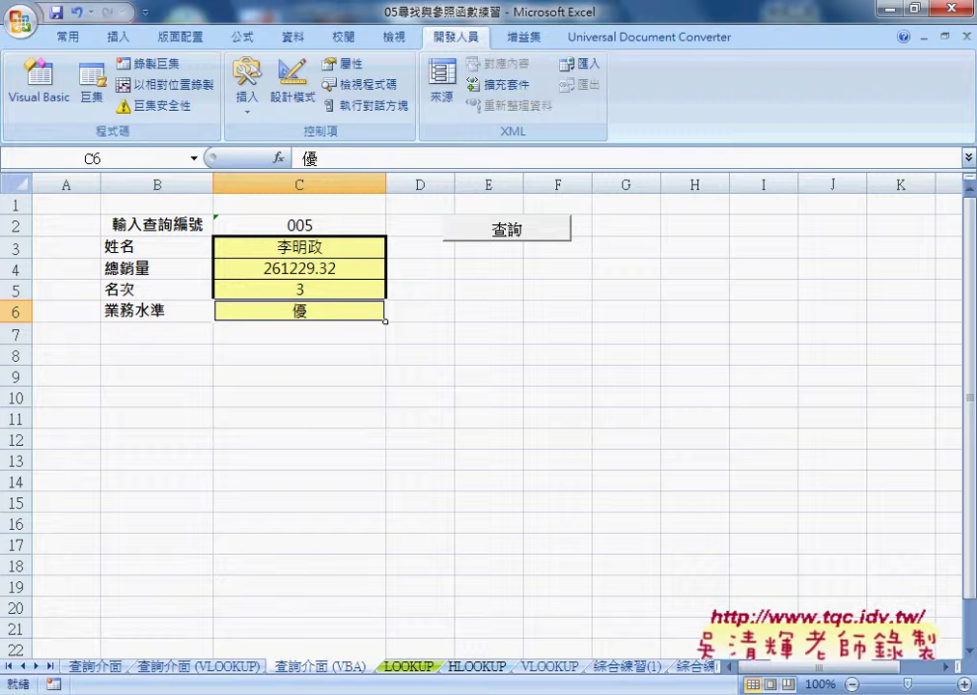
left_click(558, 691)
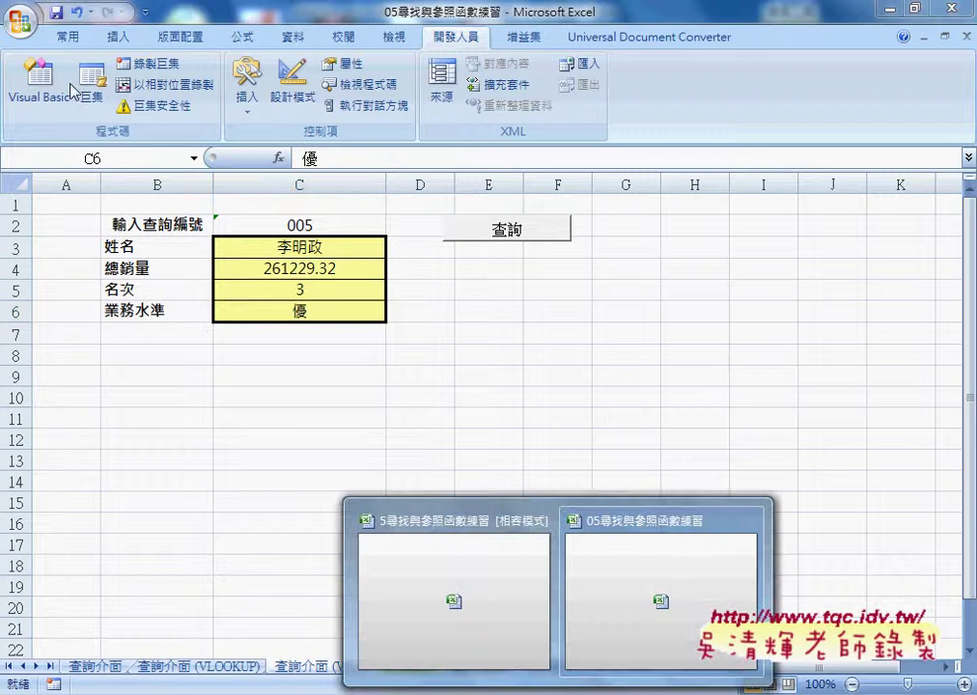
Edit the 查詢 button's macro through 指定巨集 and 編輯.
right_click(570, 223)
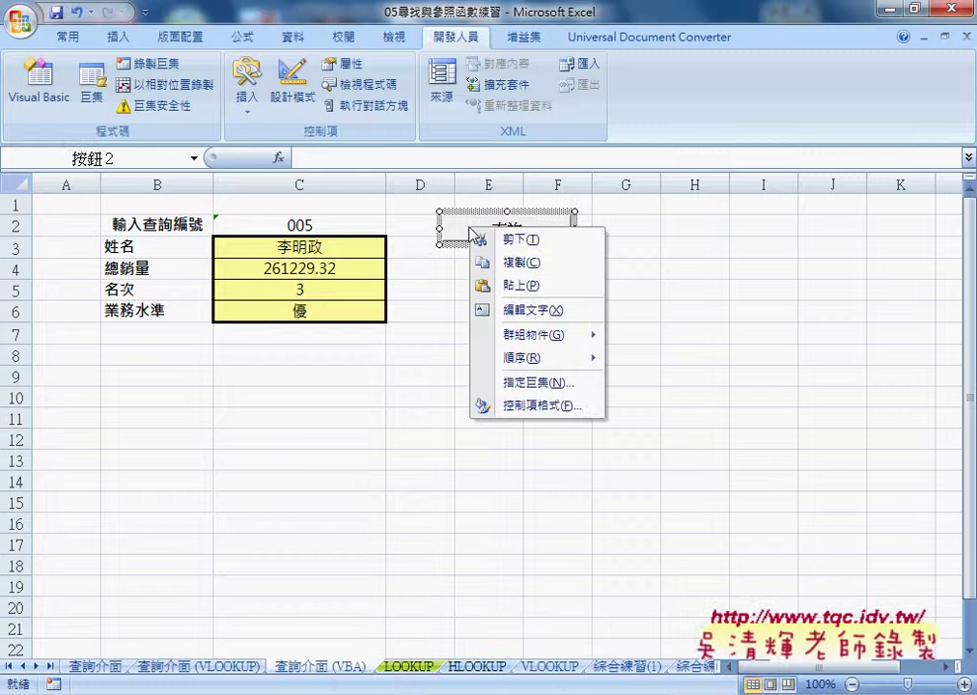
left_click(522, 377)
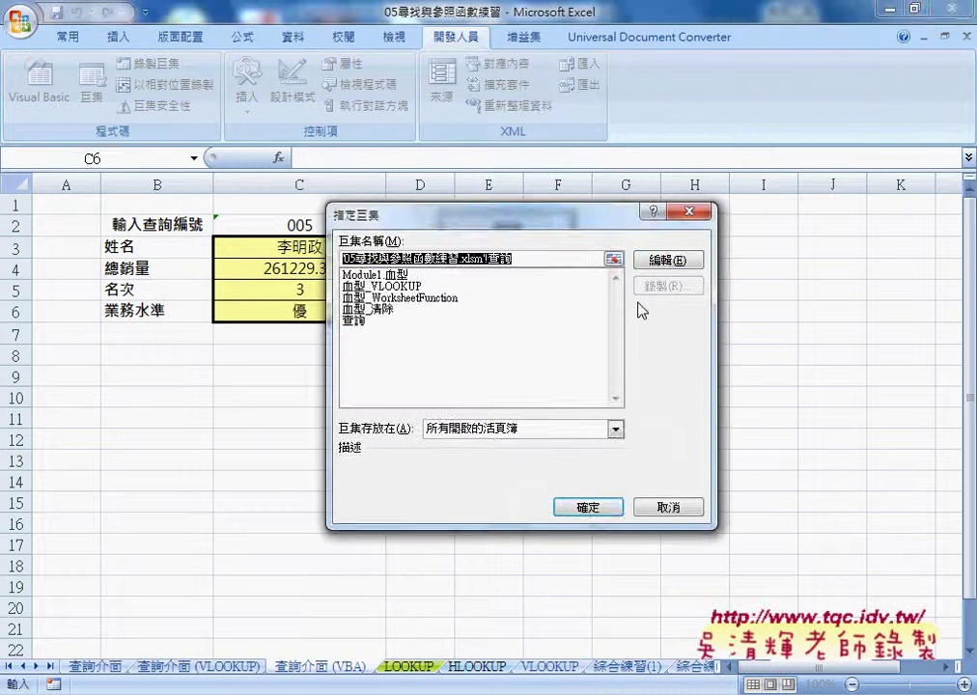
left_click(664, 259)
Widen the code pane and highlight where 查詢 reads C2 into variable X.
left_click_drag(428, 198, 236, 197)
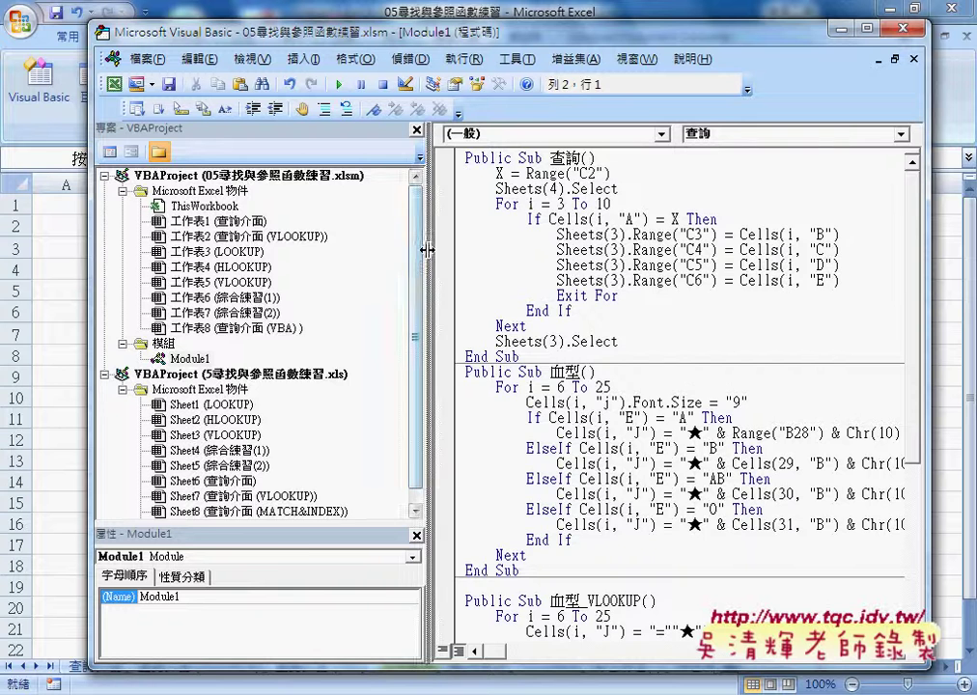
left_click(328, 155)
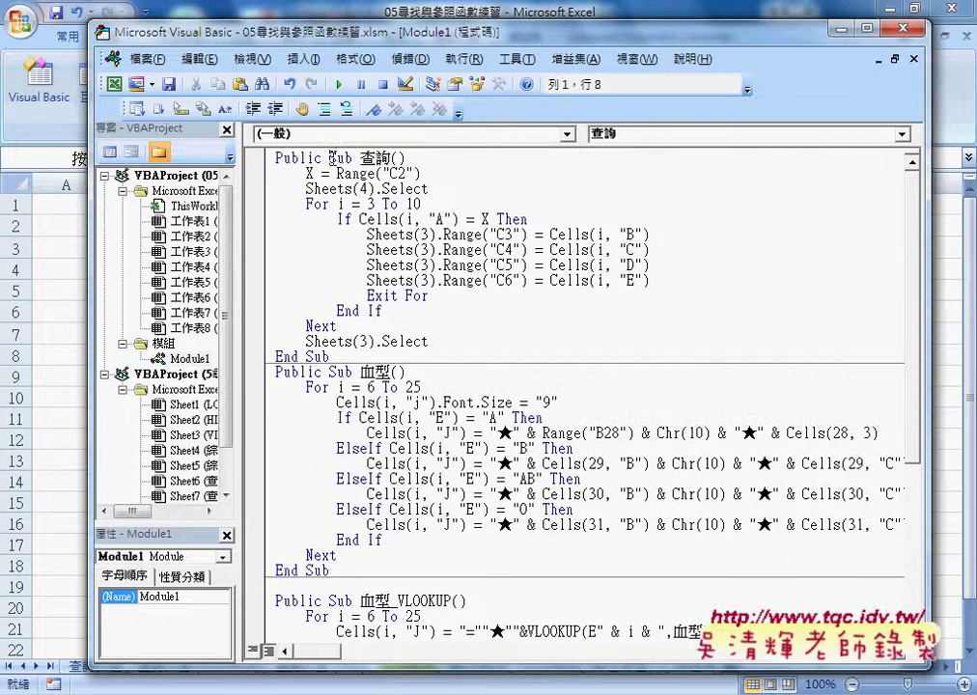
left_click(305, 59)
left_click(459, 265)
double_click(376, 157)
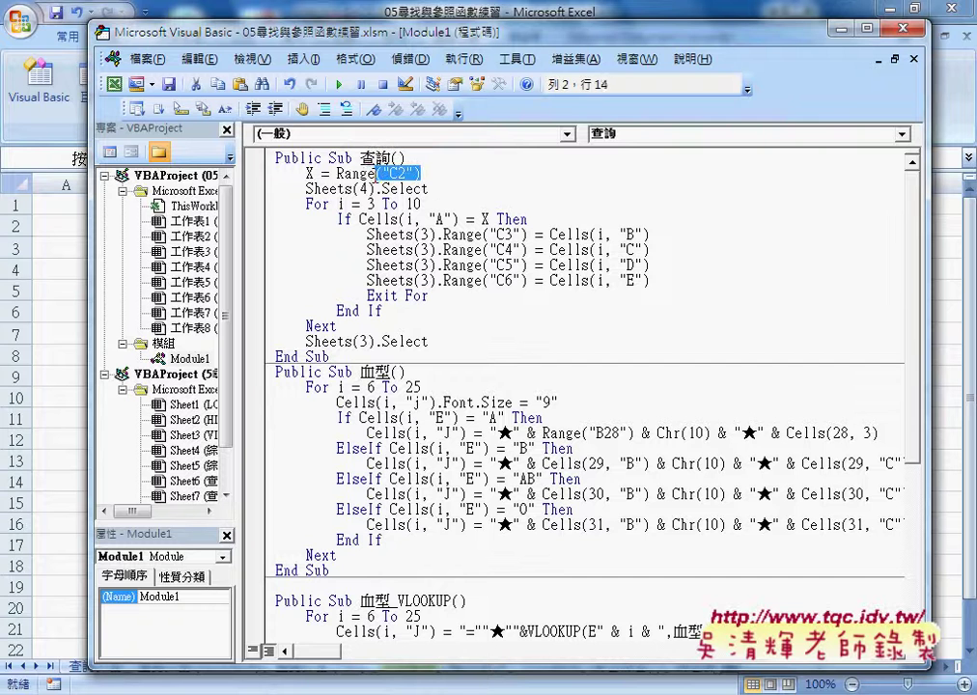
left_click_drag(422, 174, 337, 174)
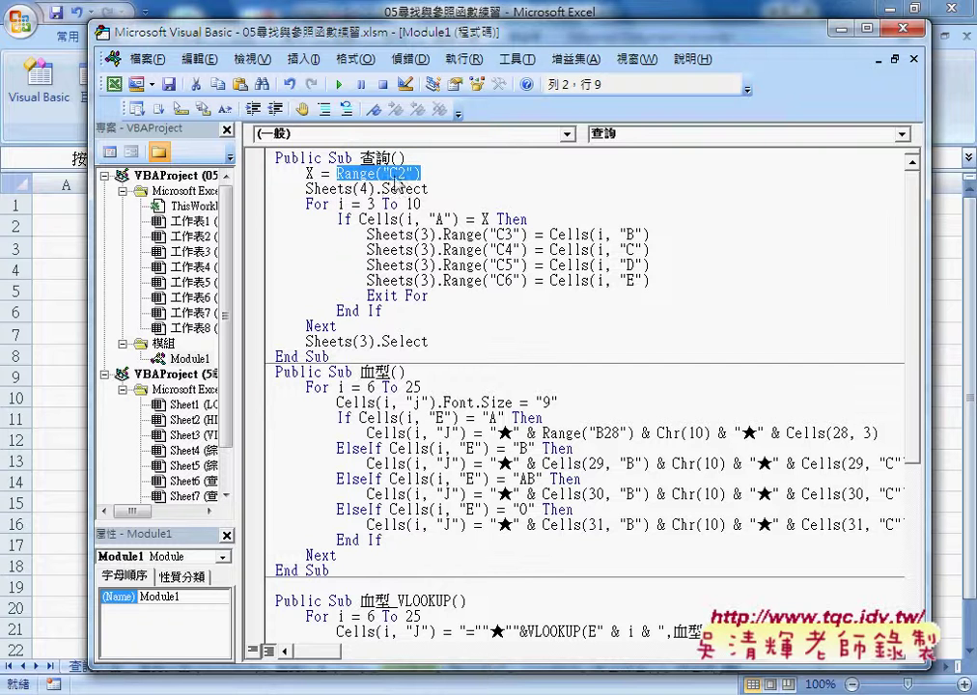
left_click(313, 174)
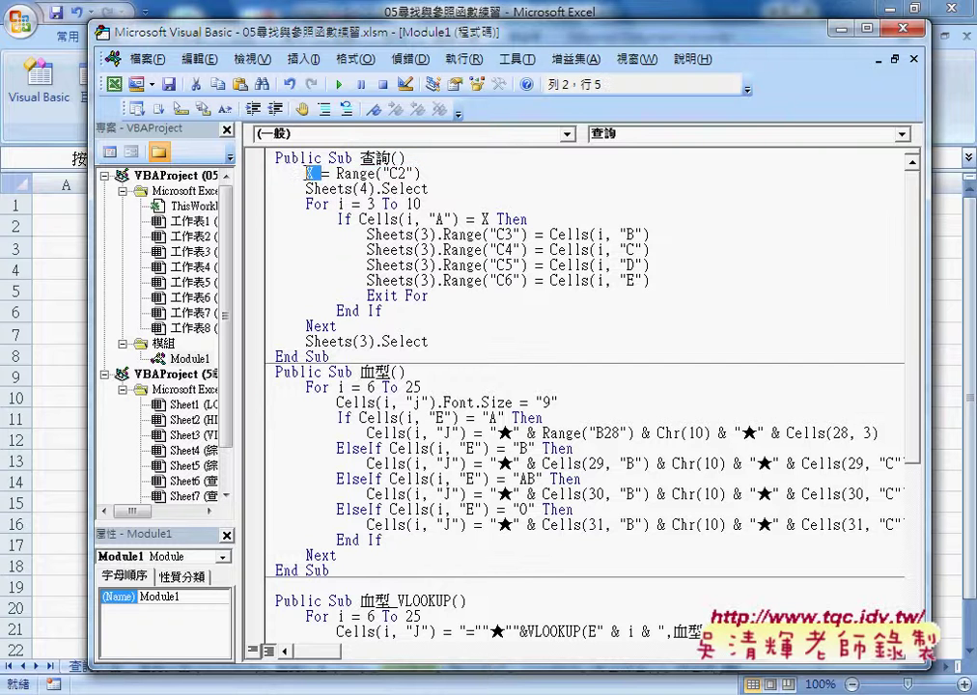
Move and shorten the editor window, then select the 4 in Sheets(4).
left_click_drag(275, 39, 412, 21)
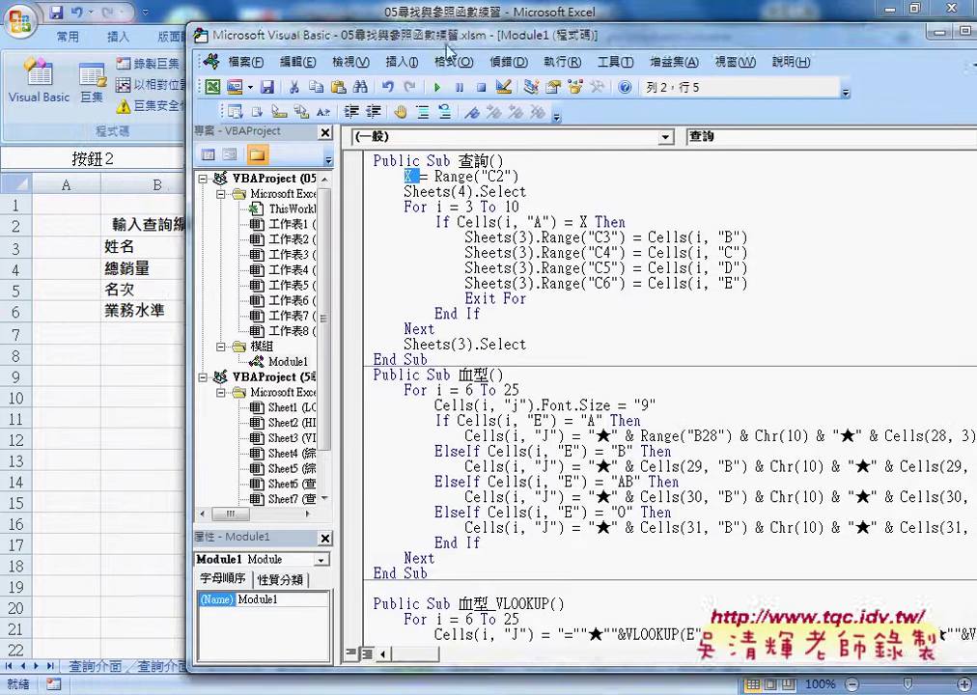
left_click_drag(598, 653, 599, 606)
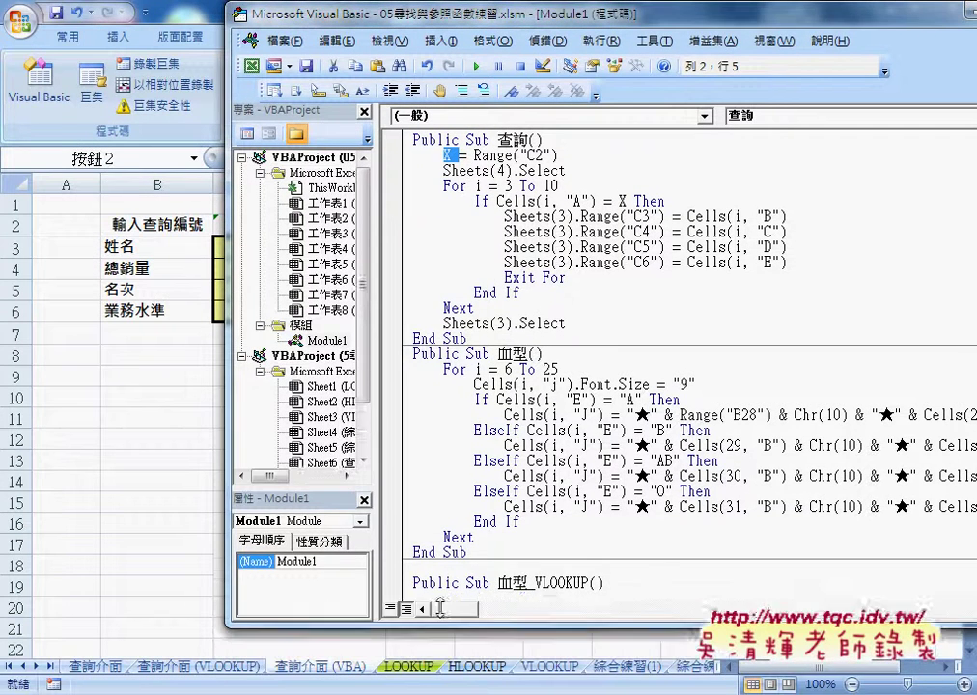
double_click(501, 170)
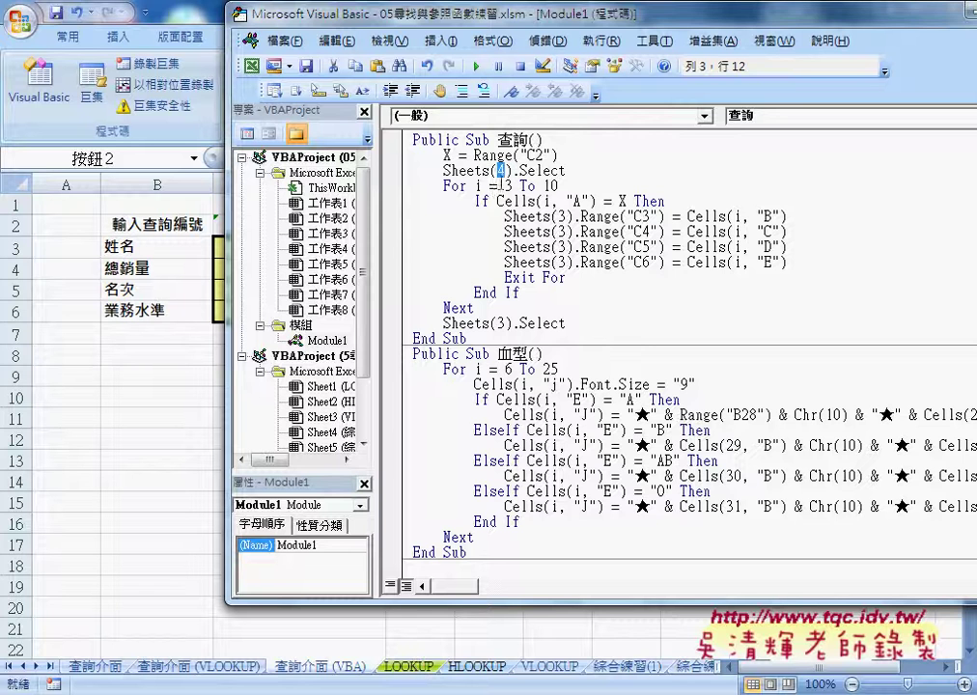
Change Sheets(4) to Sheets("LOOKUP"), then review the 3 To 10 loop matching column A to X.
type("\"\"")
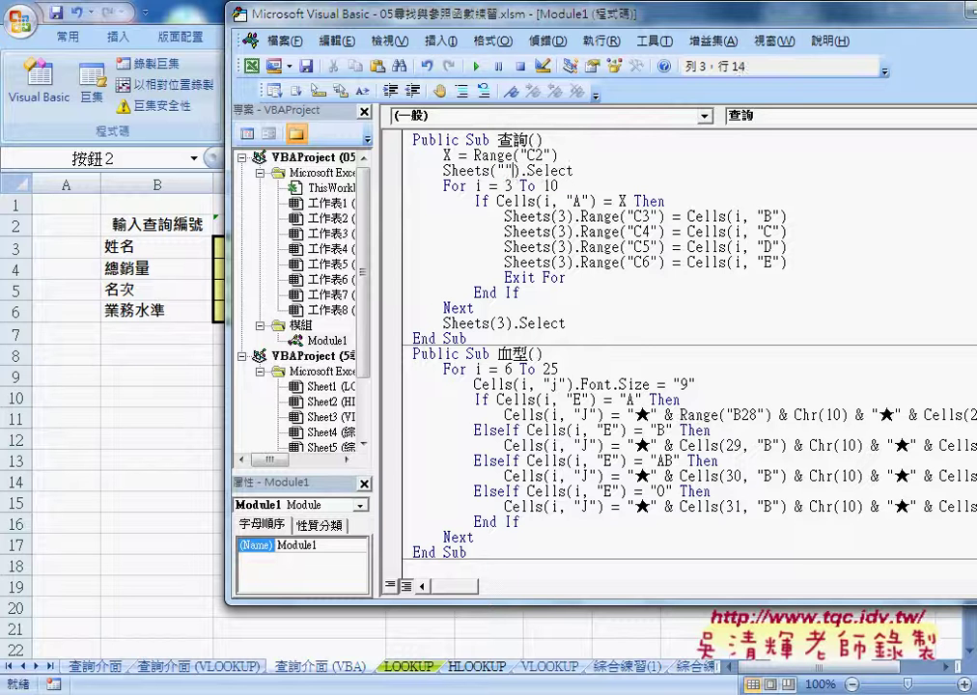
type("LOO")
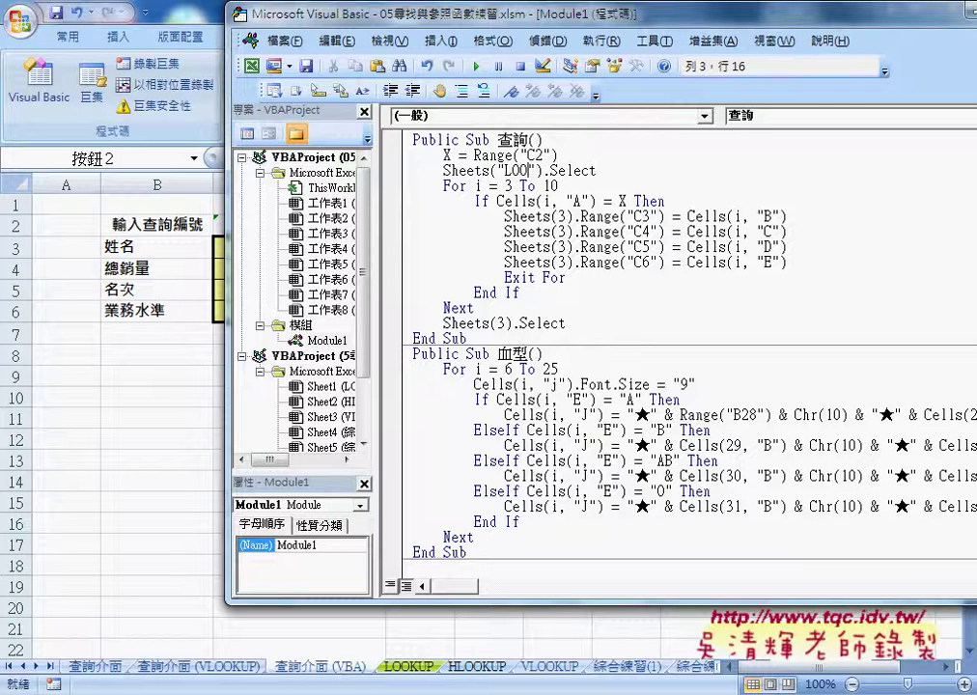
type("KUP")
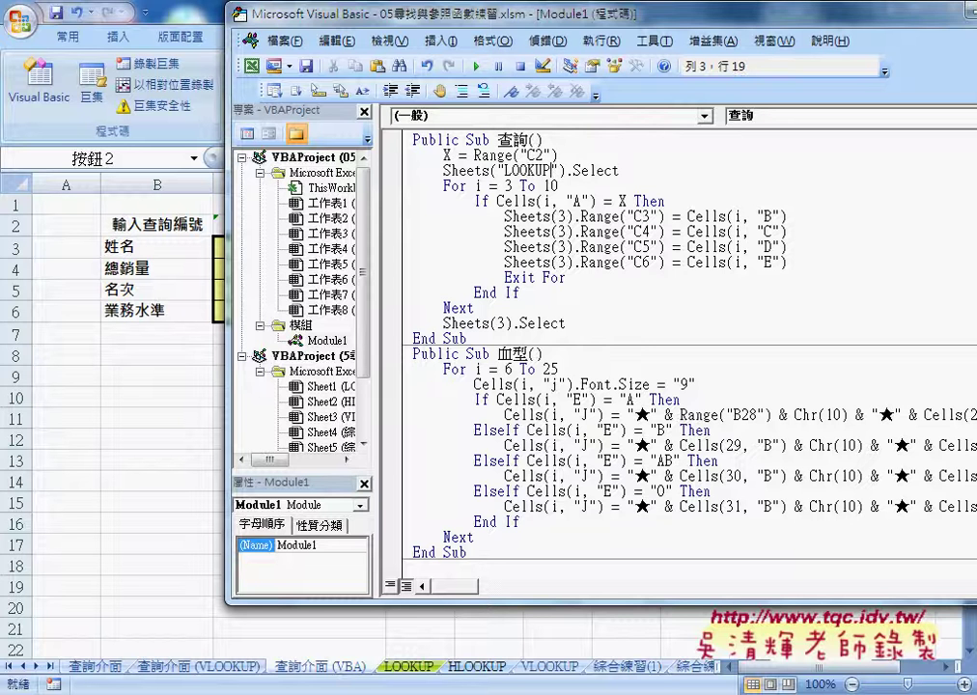
left_click(622, 190)
left_click_drag(560, 185, 504, 185)
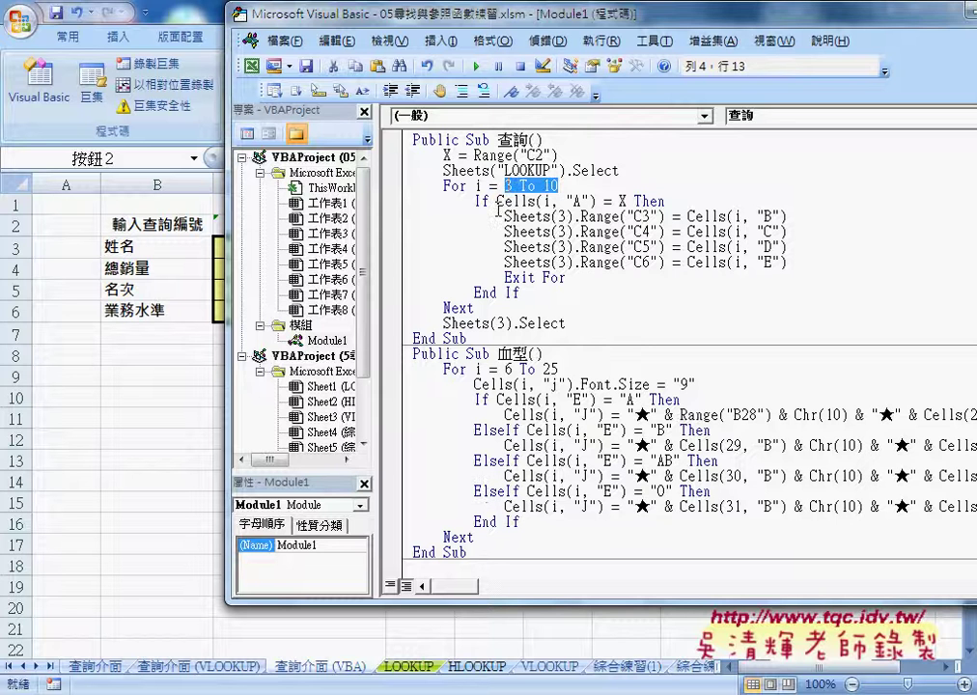
left_click_drag(627, 201, 498, 201)
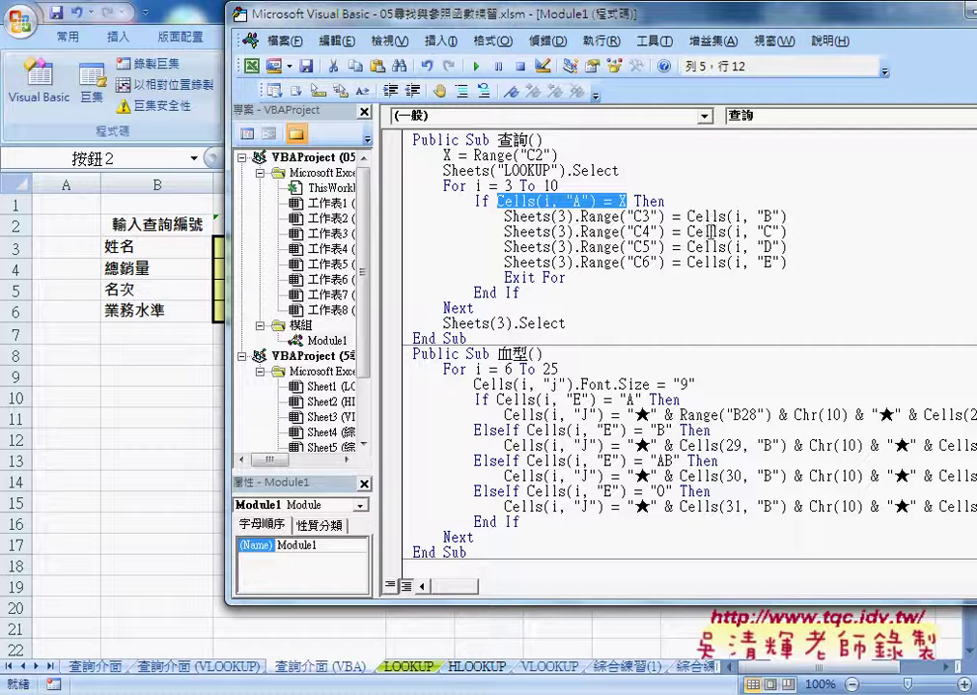
Inspect LOOKUP row 3's name, sales, rank and level, then return to the VBA editor.
left_click(413, 667)
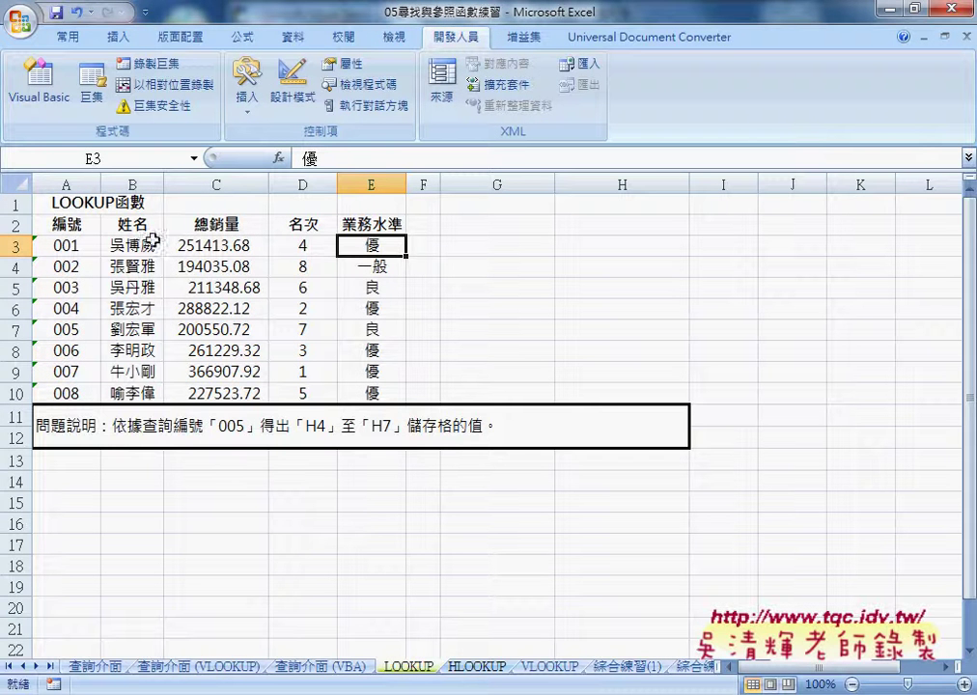
left_click(133, 246)
left_click(222, 246)
left_click(284, 247)
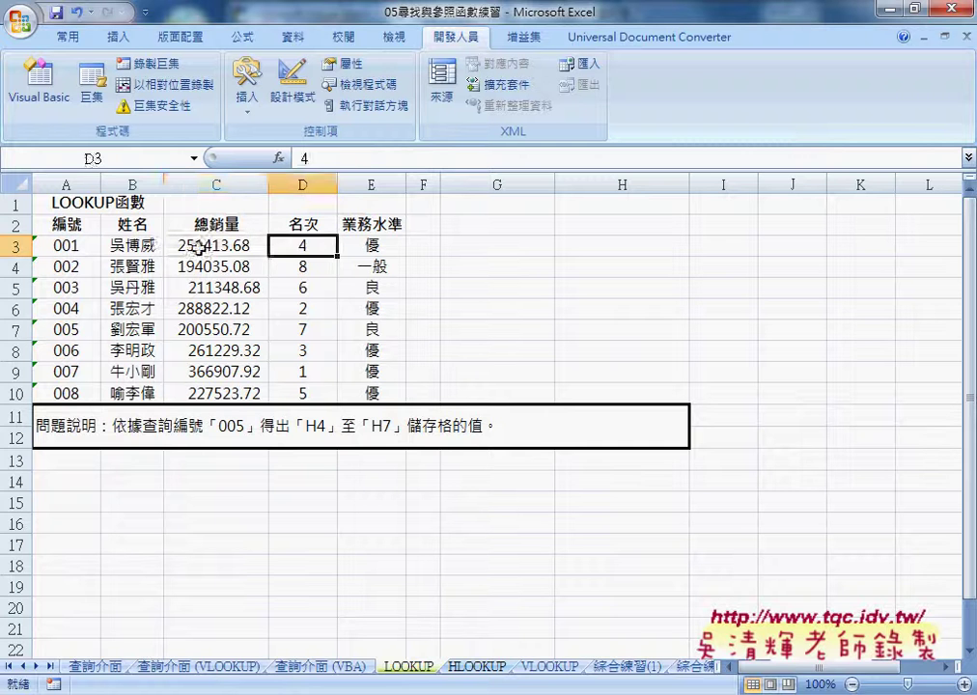
left_click(141, 246)
left_click(227, 247)
left_click(289, 250)
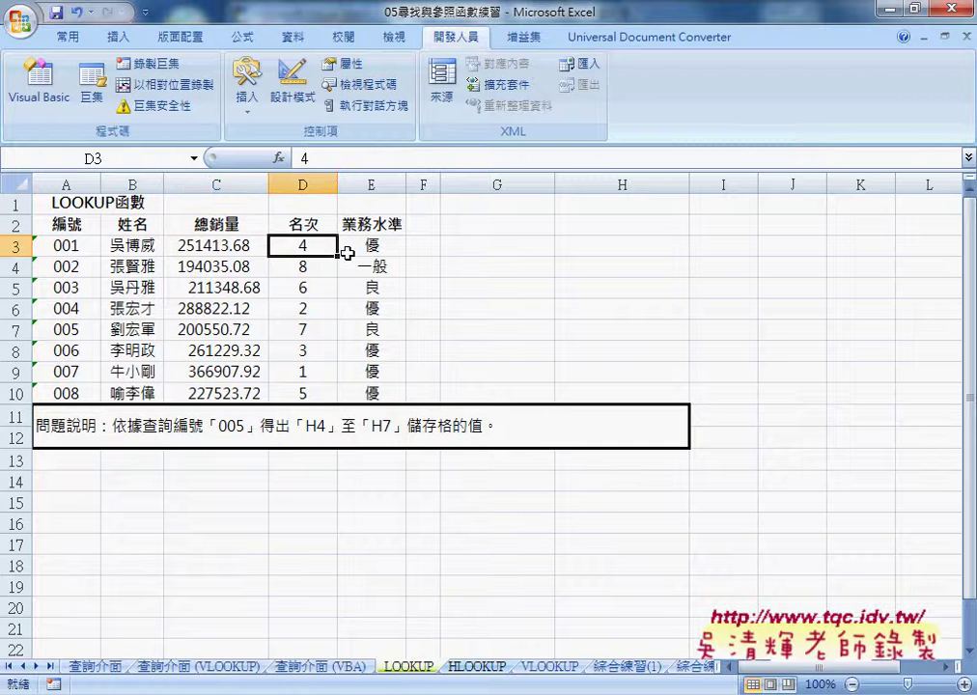
left_click(357, 248)
mouse_move(560, 694)
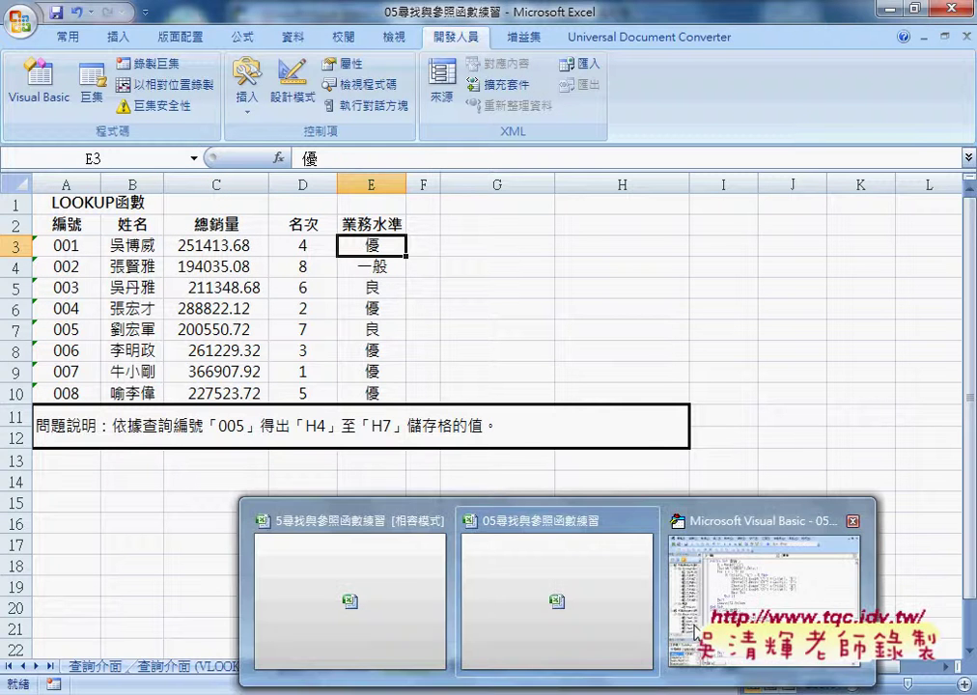
left_click(762, 579)
Highlight the code copying name, sales, rank and level columns into output Sheets(3).
left_click_drag(733, 216, 688, 217)
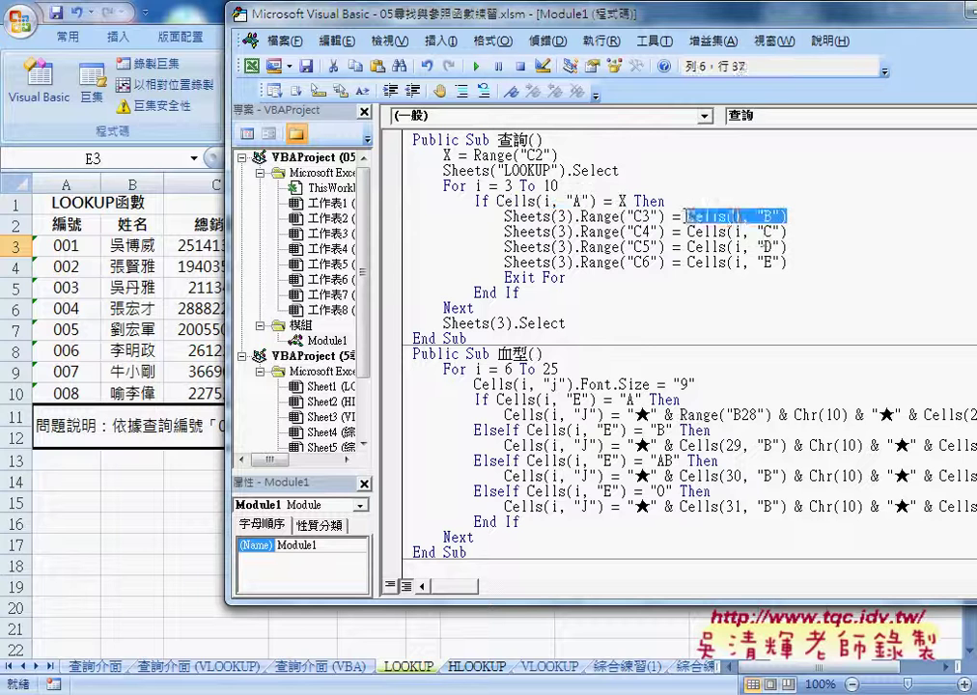
left_click_drag(787, 232, 687, 232)
left_click_drag(786, 247, 687, 247)
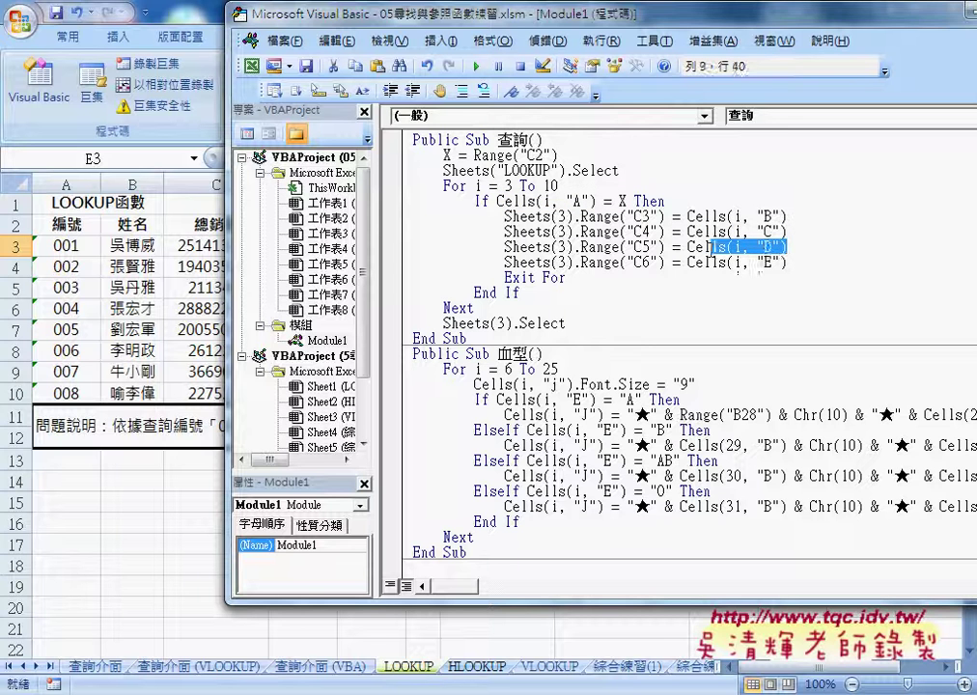
left_click_drag(787, 263, 688, 263)
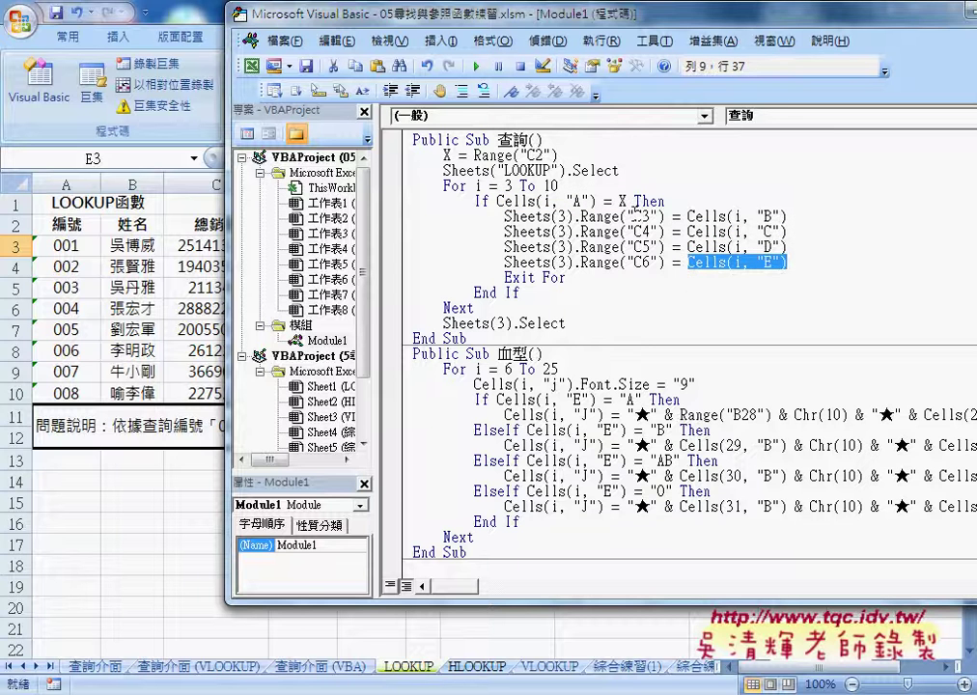
double_click(563, 218)
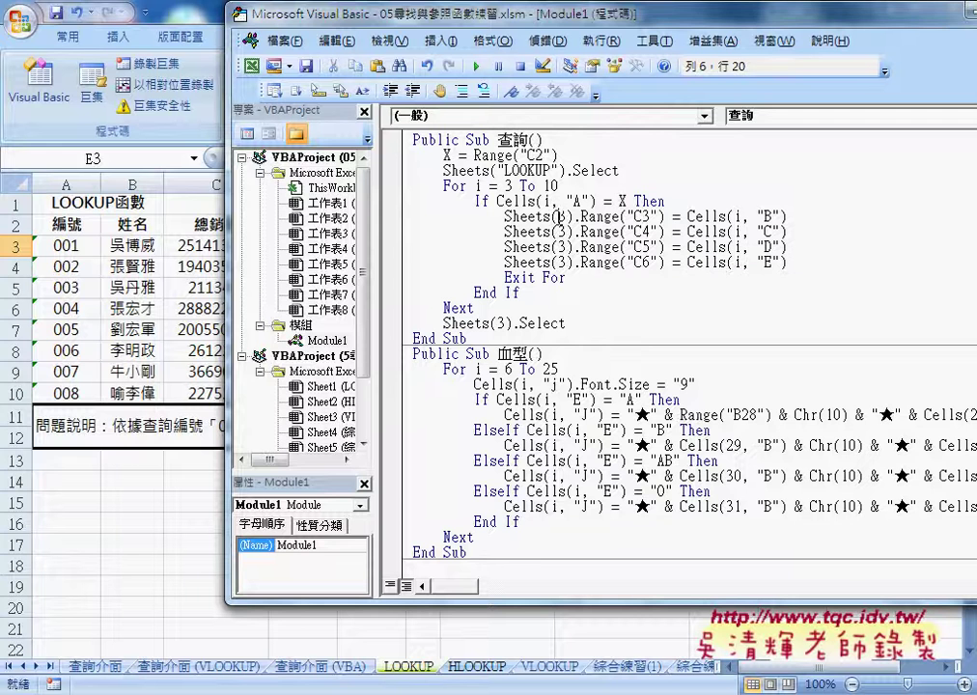
Check the looked-up results in C3:C6 on 查詢介面 (VBA), then return to the code.
left_click(322, 666)
left_click(312, 259)
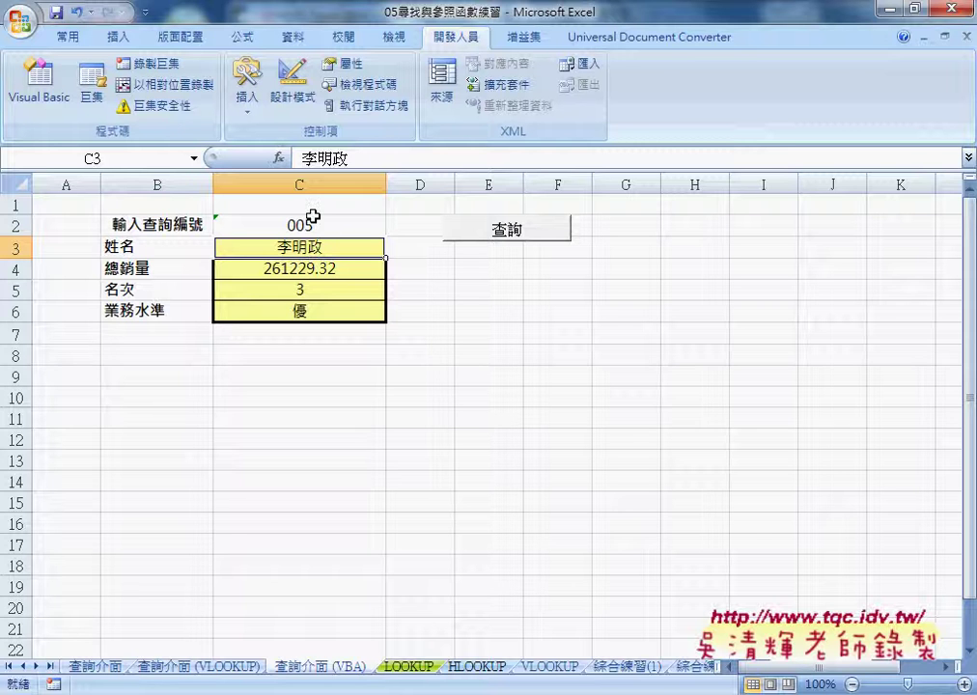
left_click(307, 269)
left_click(296, 289)
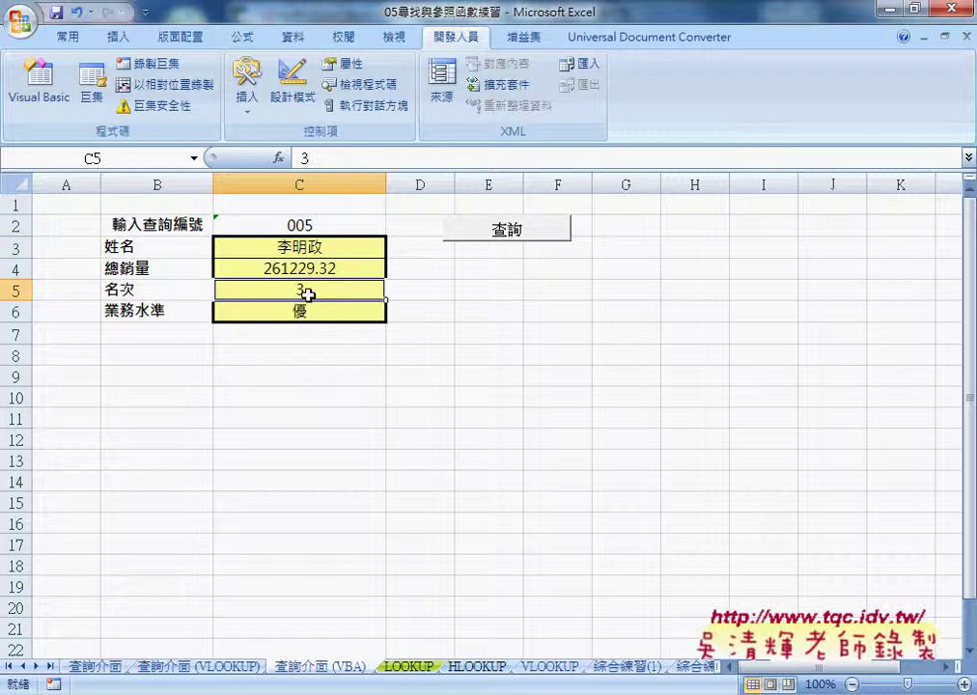
left_click(309, 313)
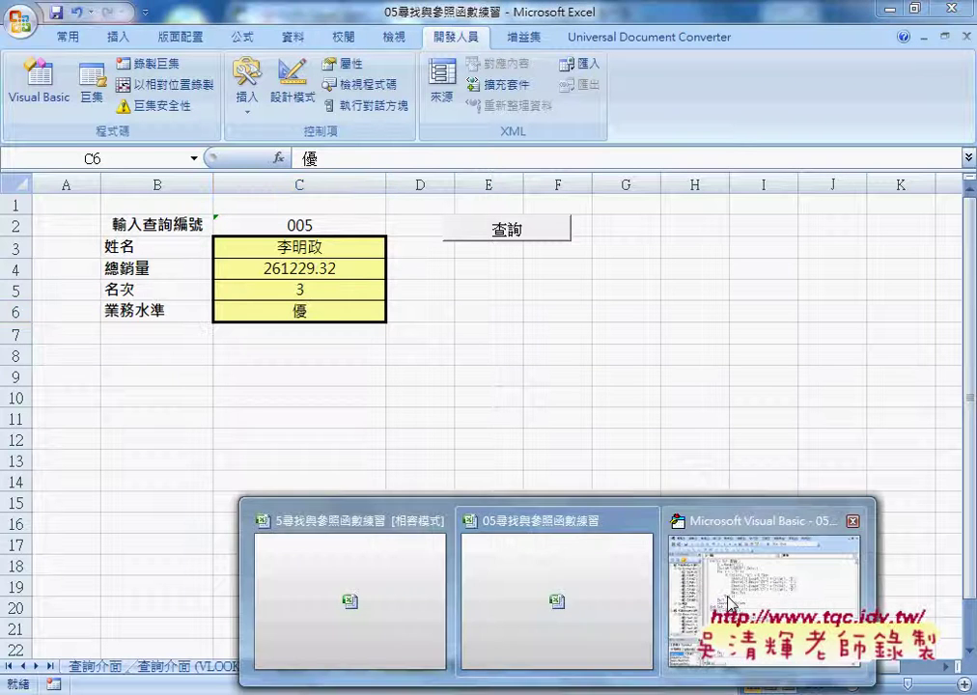
left_click(774, 578)
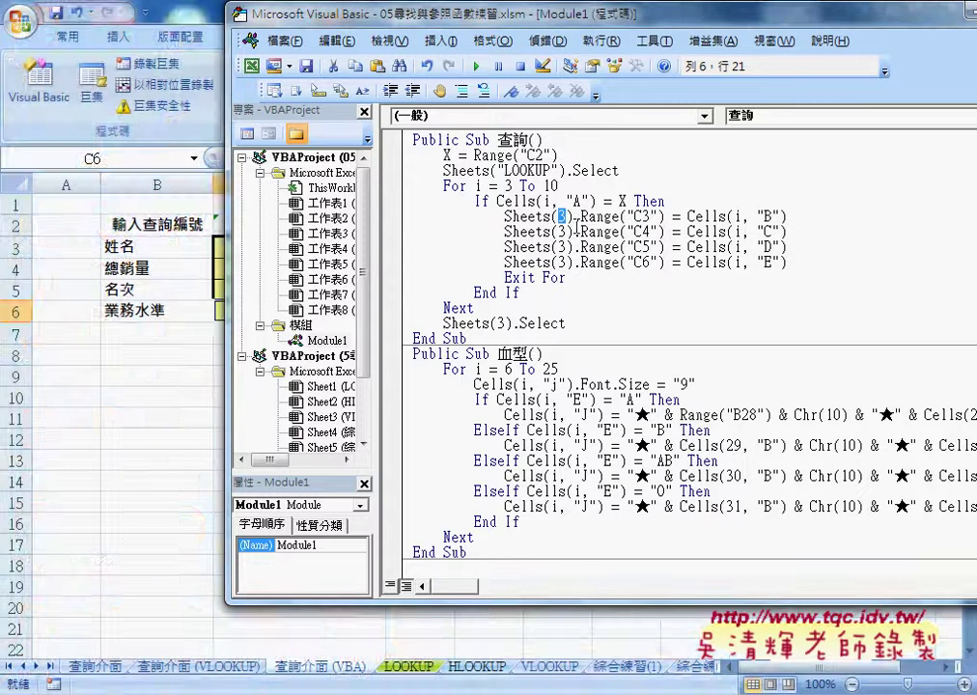